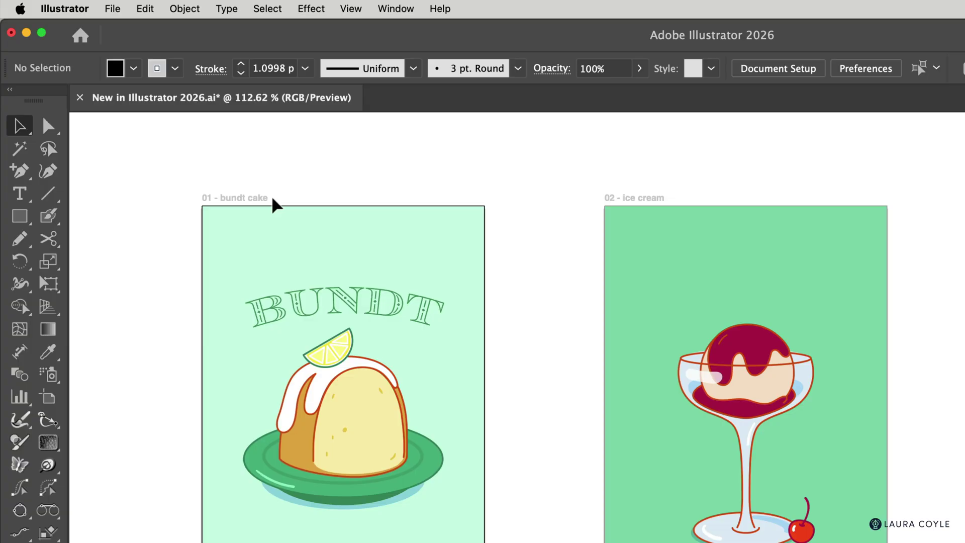
Append an 's' to artboard 01's canvas label, renaming it 'bundt cakes'
{"action": "double_click", "coordinate": [240, 199]}
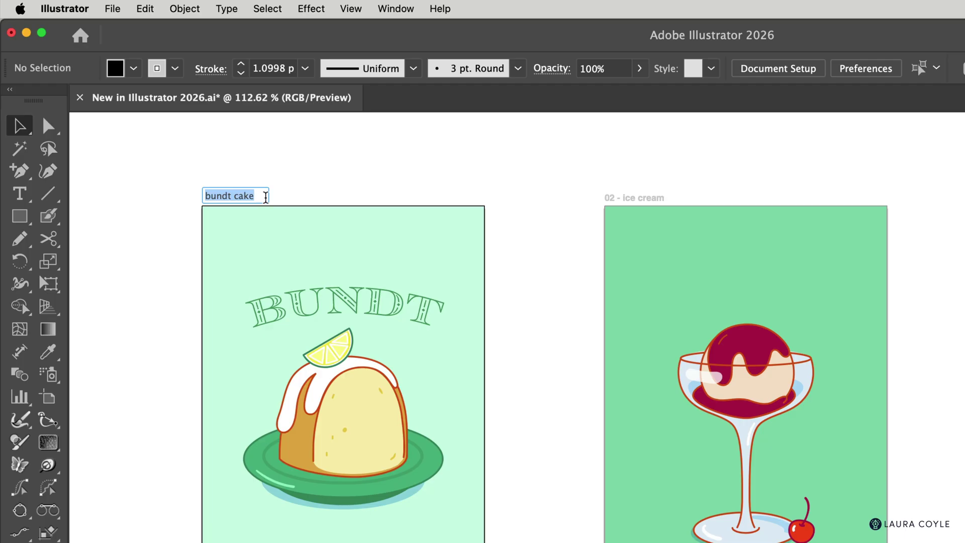
{"action": "left_click", "coordinate": [261, 197]}
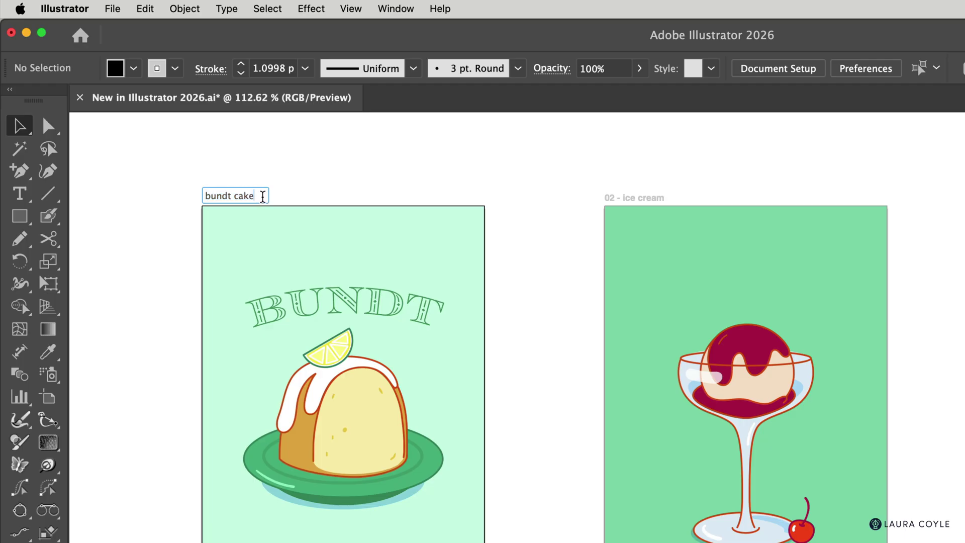
{"action": "type", "text": "s"}
{"action": "key", "text": "Return"}
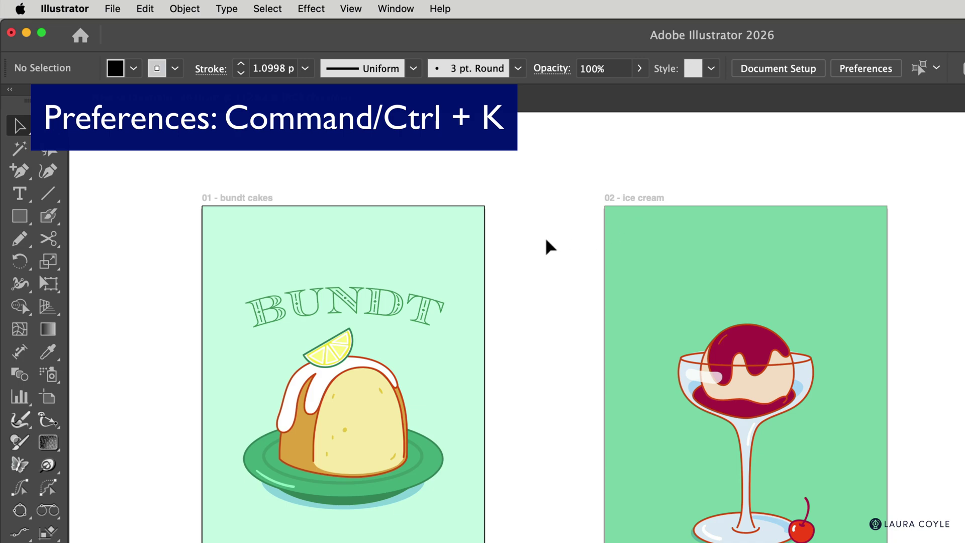
Turn off Show Artboard name on canvas in the Selection & Anchor Display preferences
{"action": "key", "text": "super+k"}
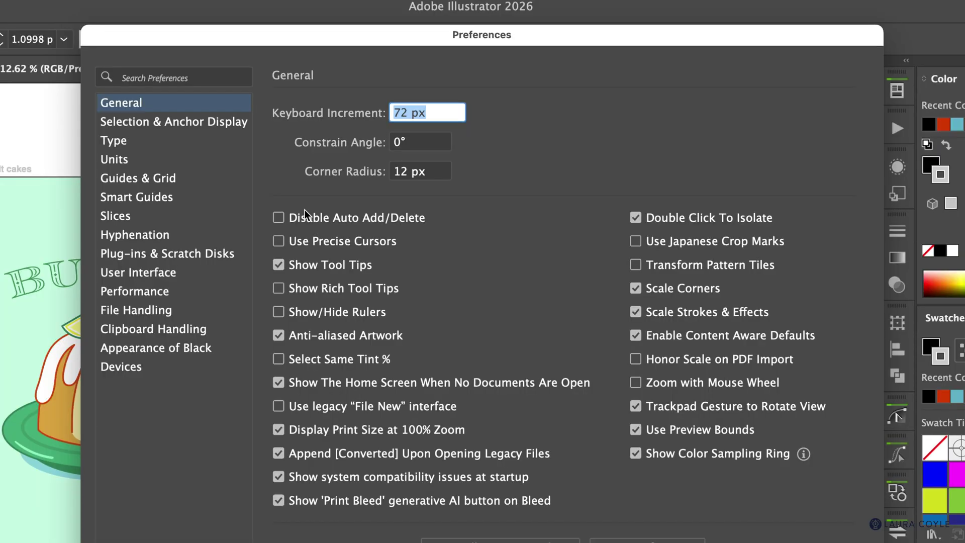
{"action": "left_click", "coordinate": [131, 122]}
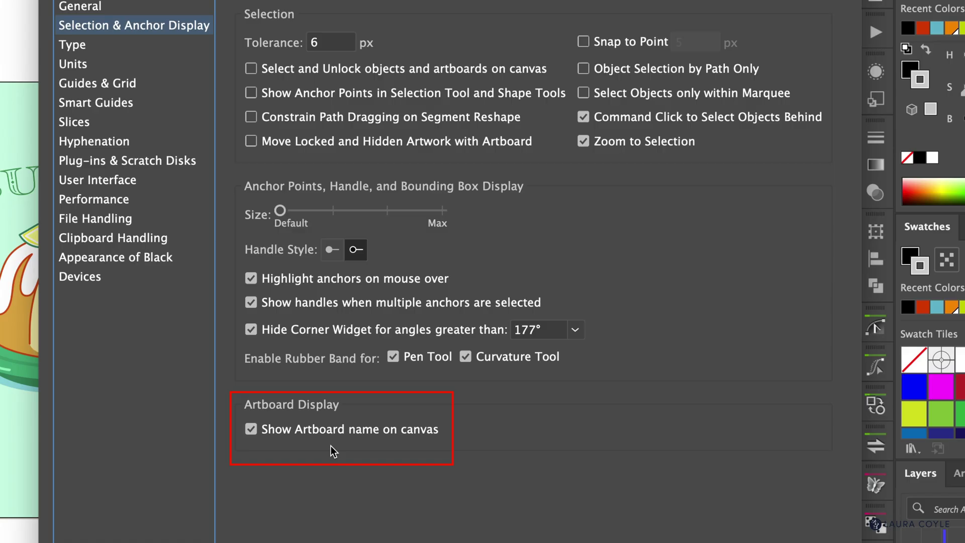
{"action": "left_click", "coordinate": [250, 430]}
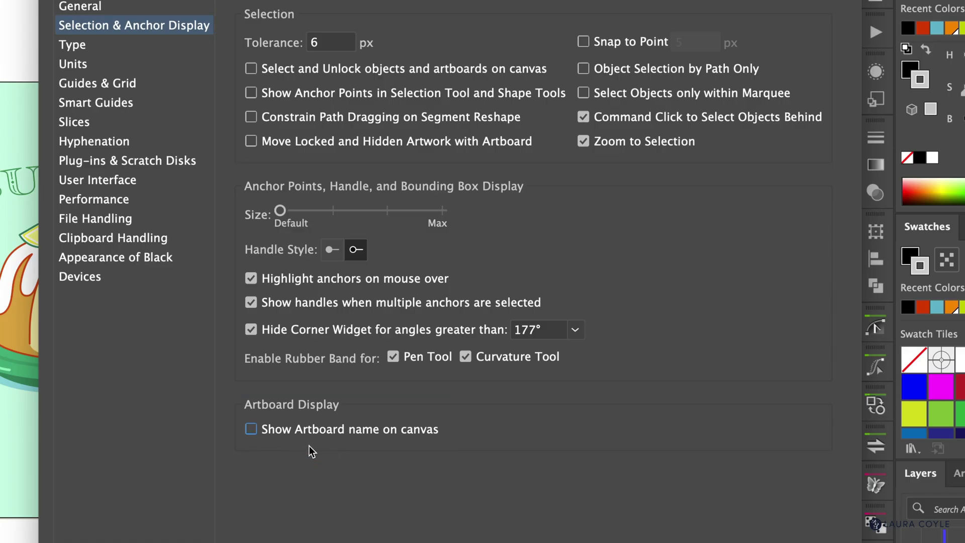
{"action": "key", "text": "Return"}
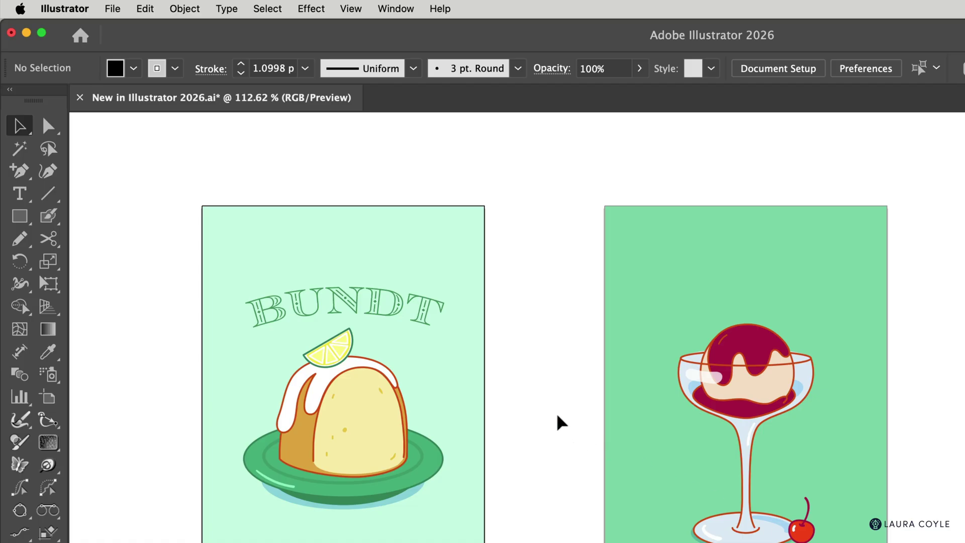
{"action": "key", "text": "super+k"}
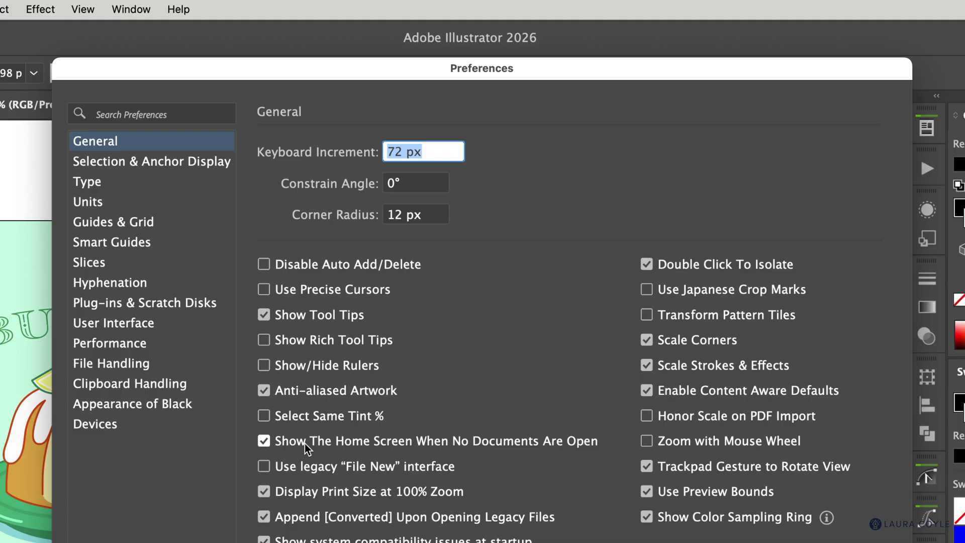
Search preferences for 'artboard' and re-enable Show Artboard name on canvas
{"action": "left_click", "coordinate": [120, 114]}
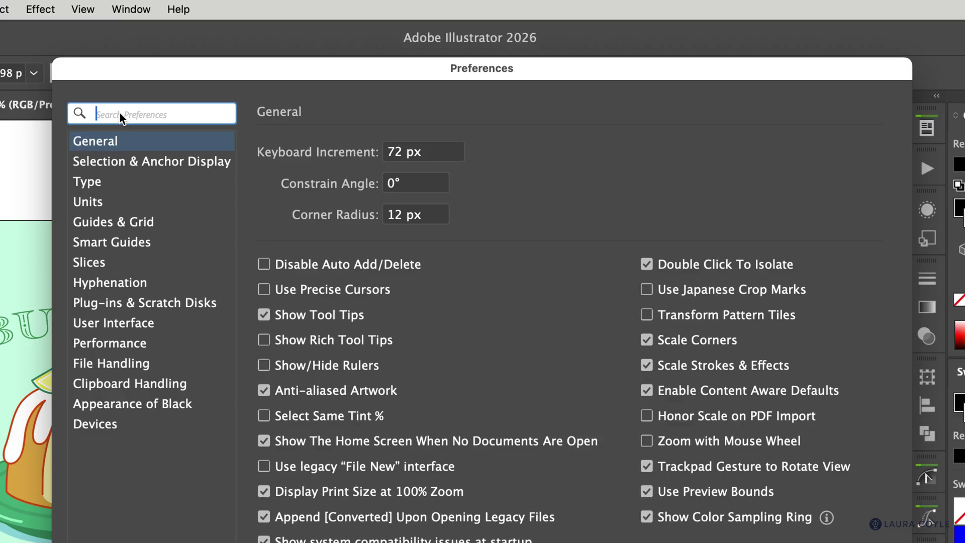
{"action": "type", "text": "art"}
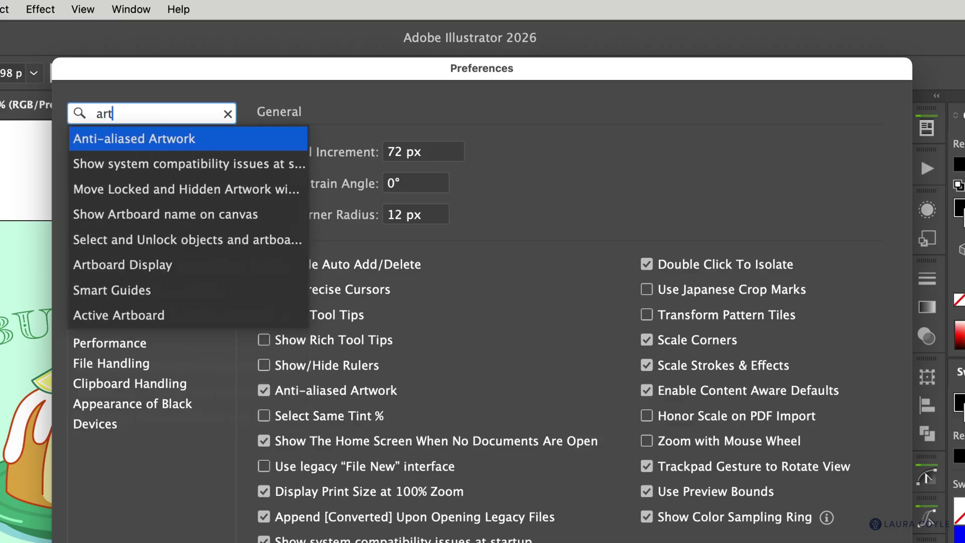
{"action": "type", "text": "board"}
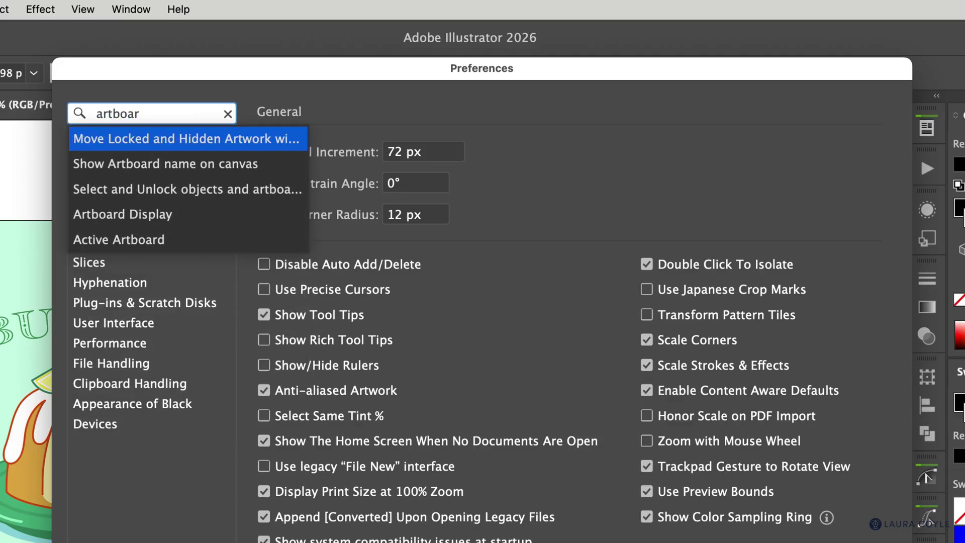
{"action": "left_click", "coordinate": [176, 173]}
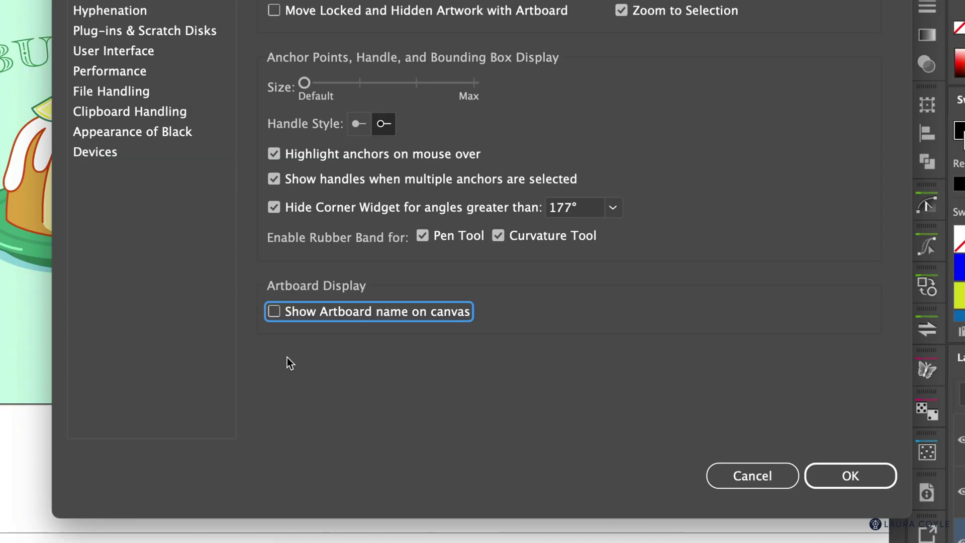
{"action": "left_click", "coordinate": [274, 312]}
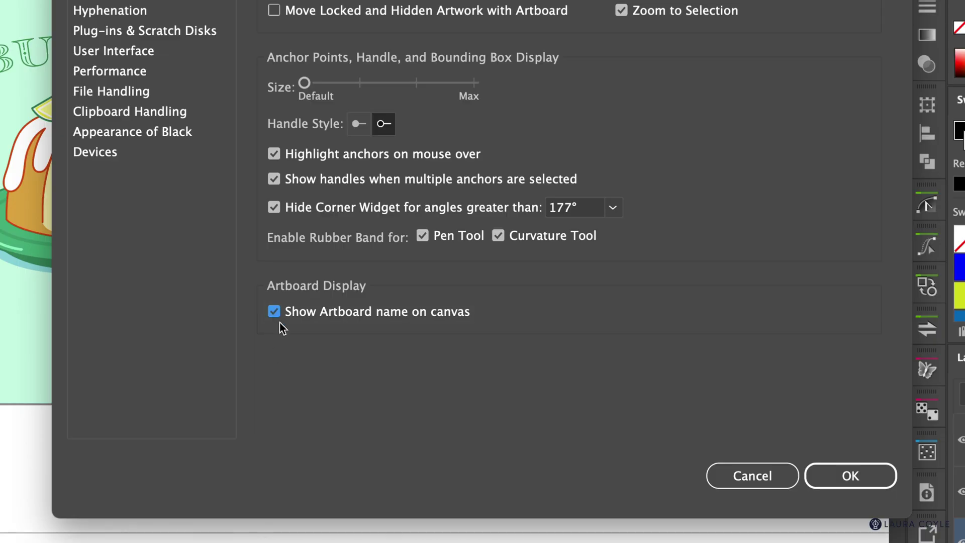
{"action": "left_click", "coordinate": [824, 471]}
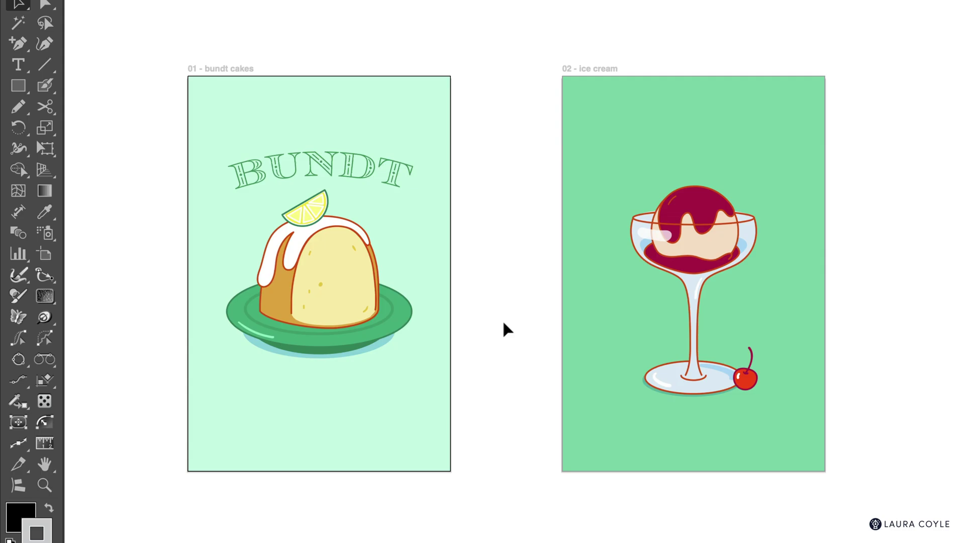
Make the ice cream artboard active and add a new artboard through Edit Artboards in Properties
{"action": "left_click_drag", "start_coordinate": [480, 192], "coordinate": [433, 251]}
{"action": "left_click_drag", "start_coordinate": [548, 176], "coordinate": [600, 257]}
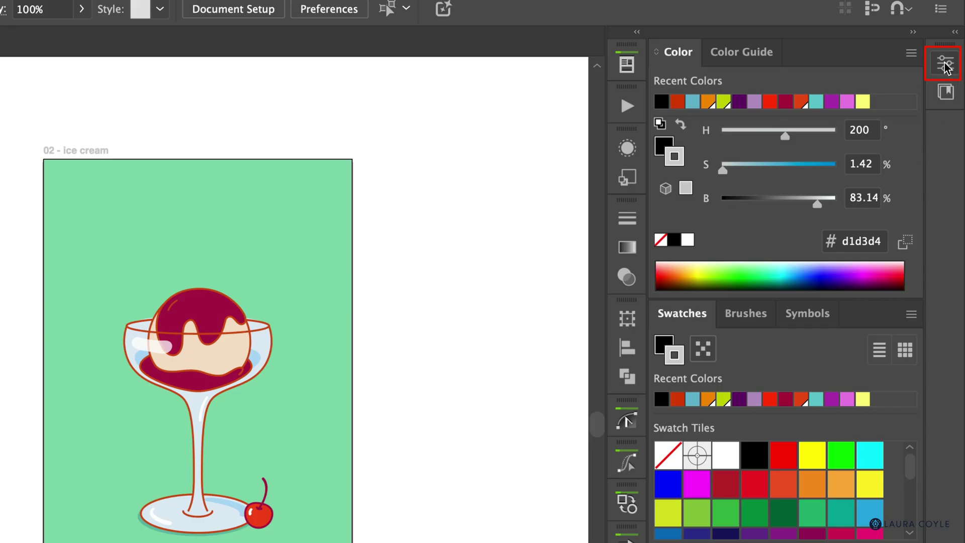
{"action": "left_click", "coordinate": [946, 64]}
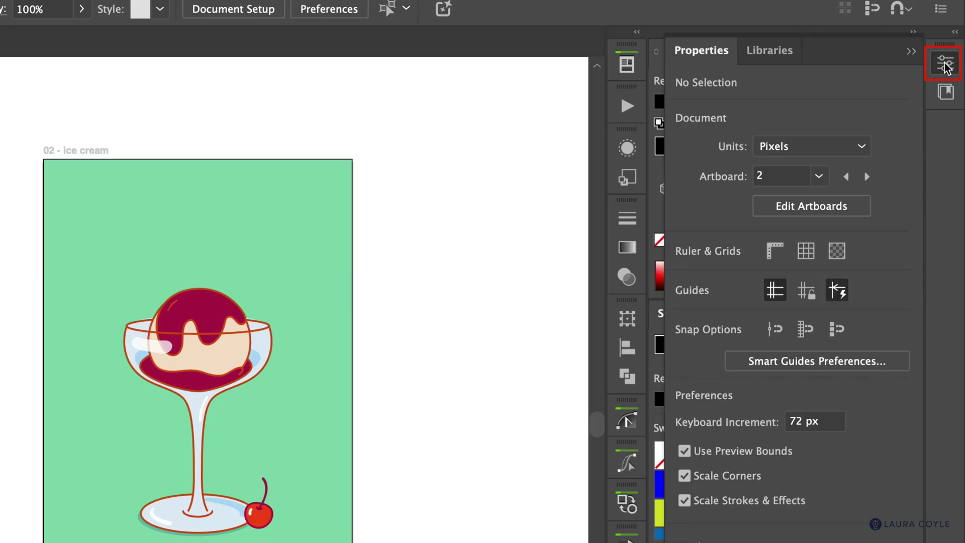
{"action": "left_click", "coordinate": [860, 209]}
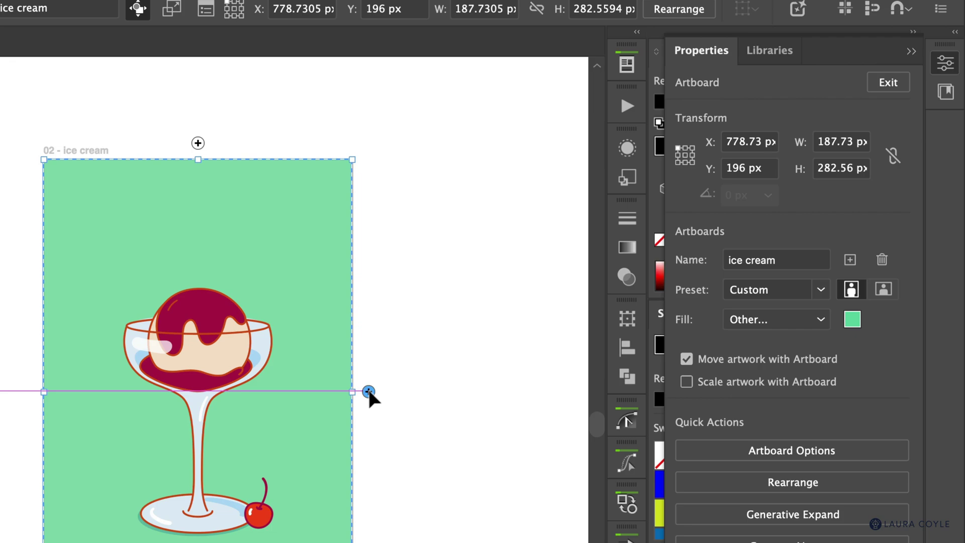
{"action": "left_click", "coordinate": [369, 392]}
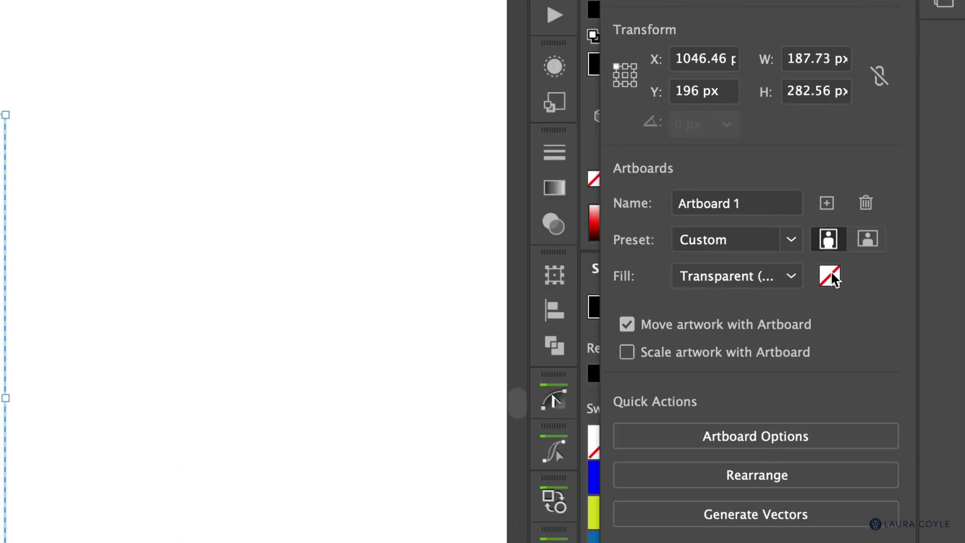
Fill the new artboard with hex 0fb0ef, then undo the fill and the new artboard
{"action": "left_click", "coordinate": [830, 276]}
{"action": "type", "text": "0fb0ef"}
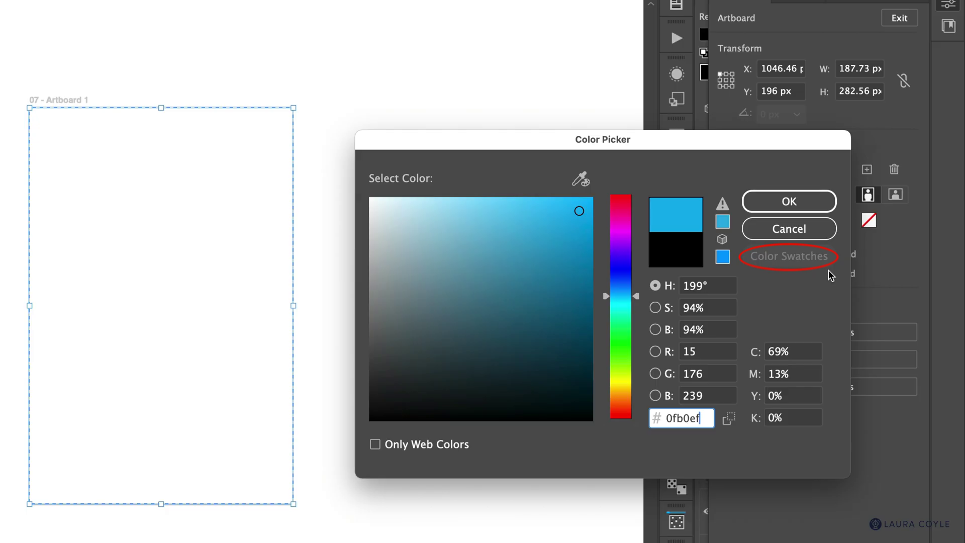
{"action": "left_click", "coordinate": [803, 212]}
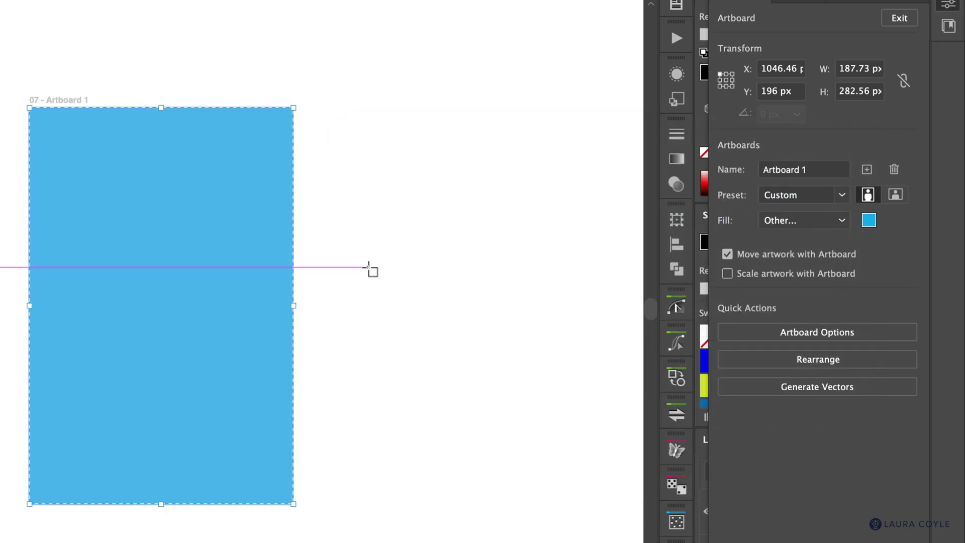
{"action": "key", "text": "Escape"}
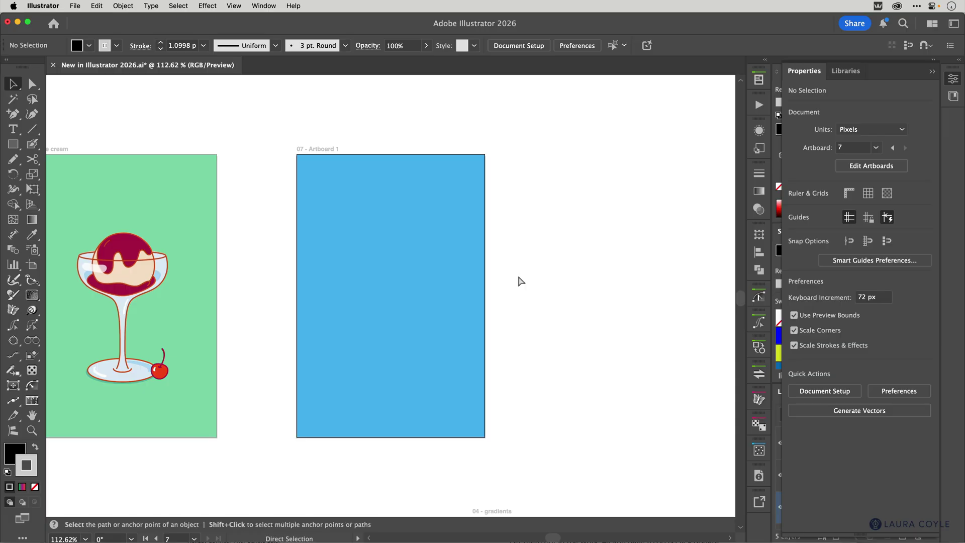
{"action": "key", "text": "super+z"}
{"action": "key", "text": "super+z"}
Pan to show both artboards, switch to the Artboard Tool, and dismiss ice cream's context menu
{"action": "left_click_drag", "start_coordinate": [286, 300], "coordinate": [619, 301]}
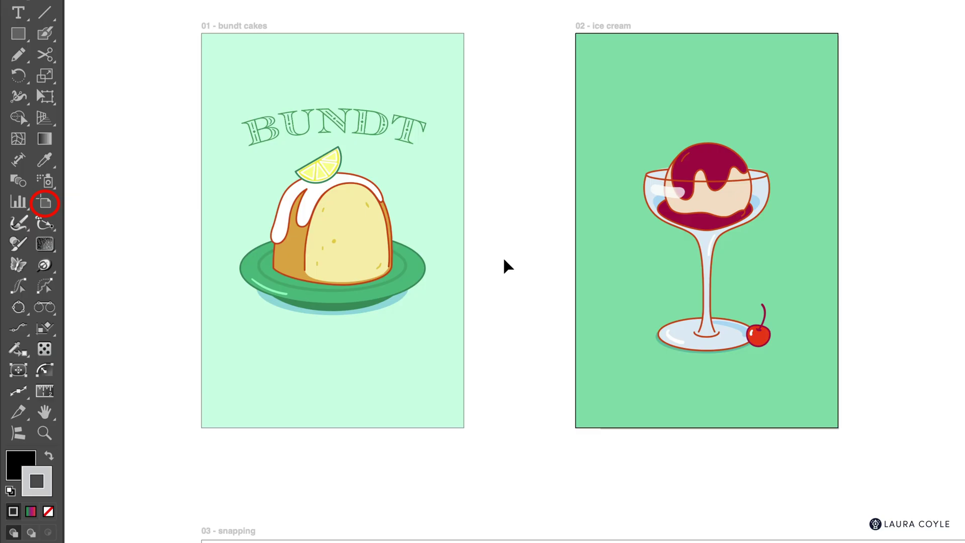
{"action": "left_click", "coordinate": [44, 205]}
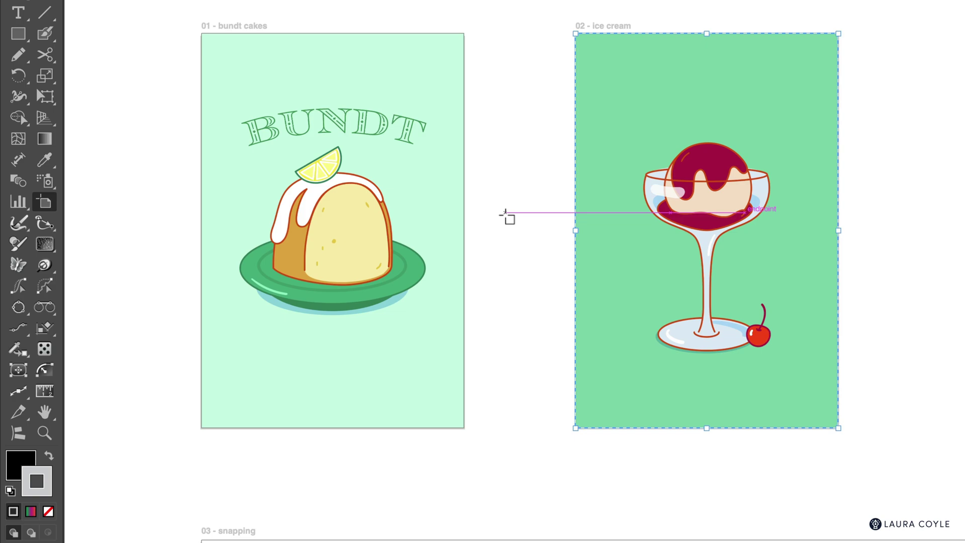
{"action": "right_click", "coordinate": [502, 157]}
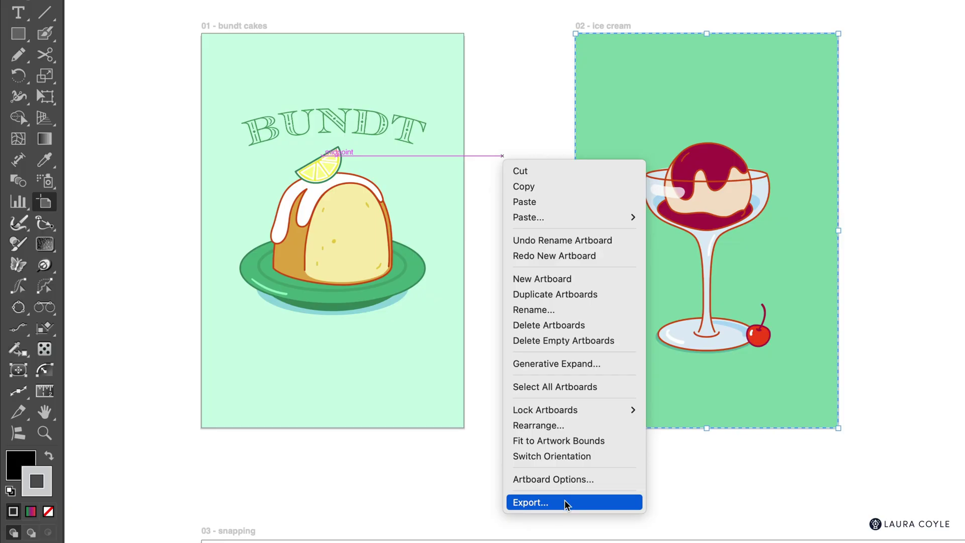
{"action": "left_click", "coordinate": [459, 478]}
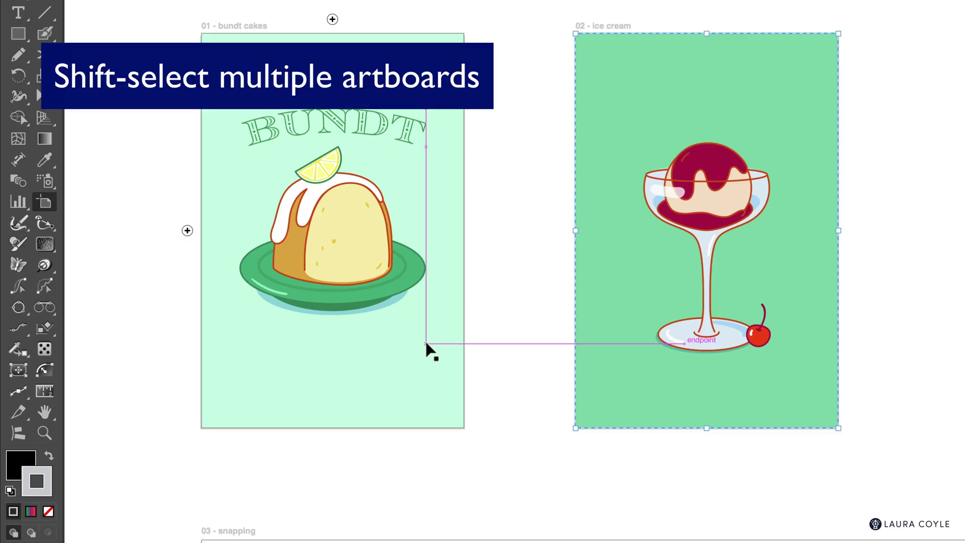
Select both bundt cakes and ice cream, then choose Export... from their context menu
{"action": "left_click", "coordinate": [433, 365], "text": "shift"}
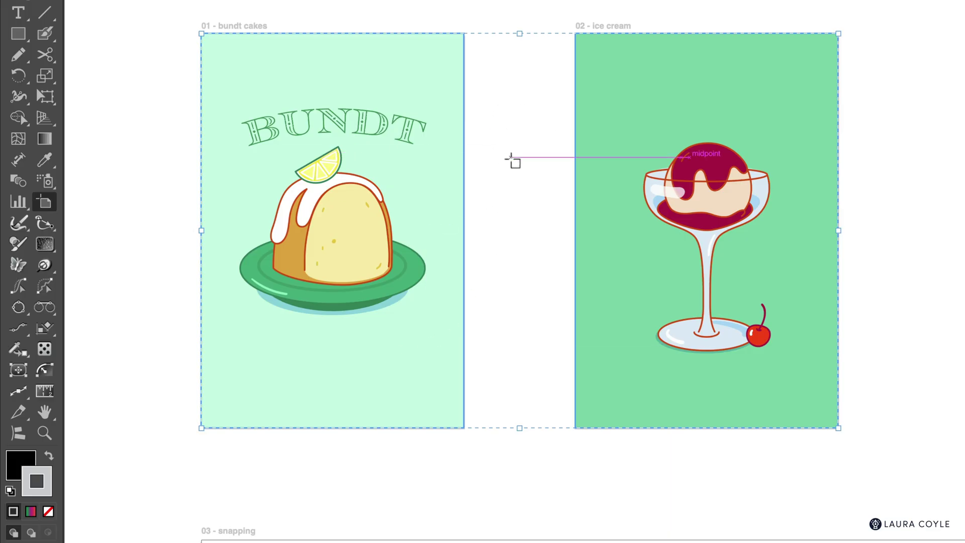
{"action": "right_click", "coordinate": [511, 157]}
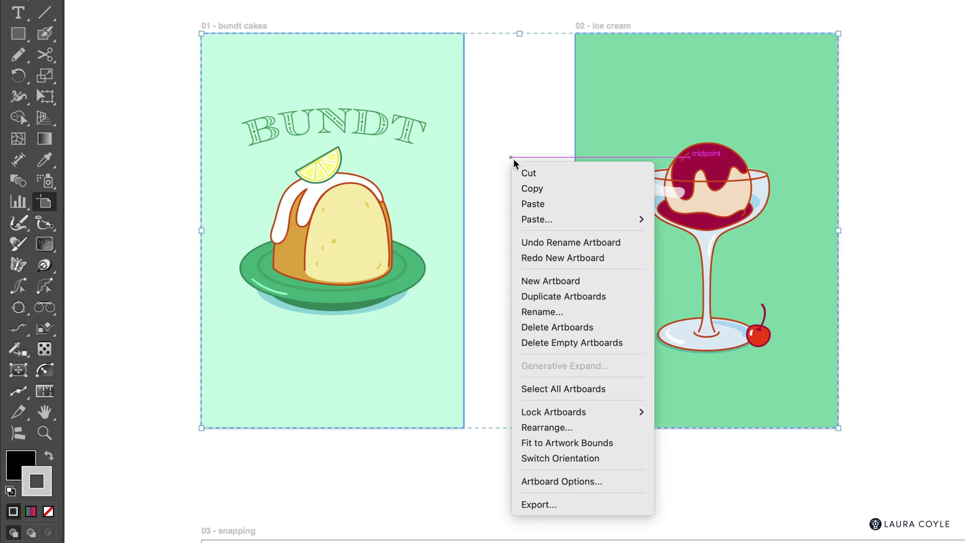
{"action": "left_click", "coordinate": [591, 509]}
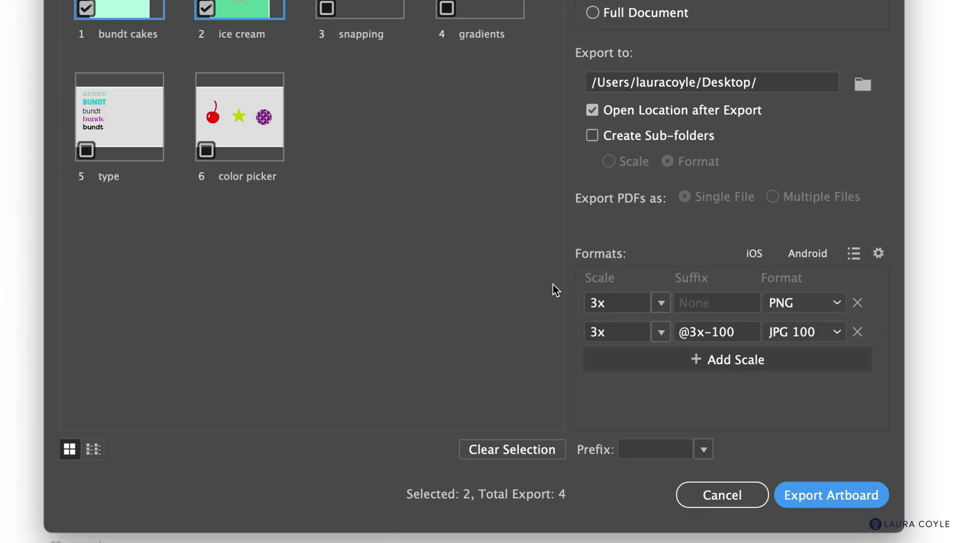
Export both artboards as 3x PNG and 3x JPG 100 files to the Desktop
{"action": "left_click", "coordinate": [817, 495]}
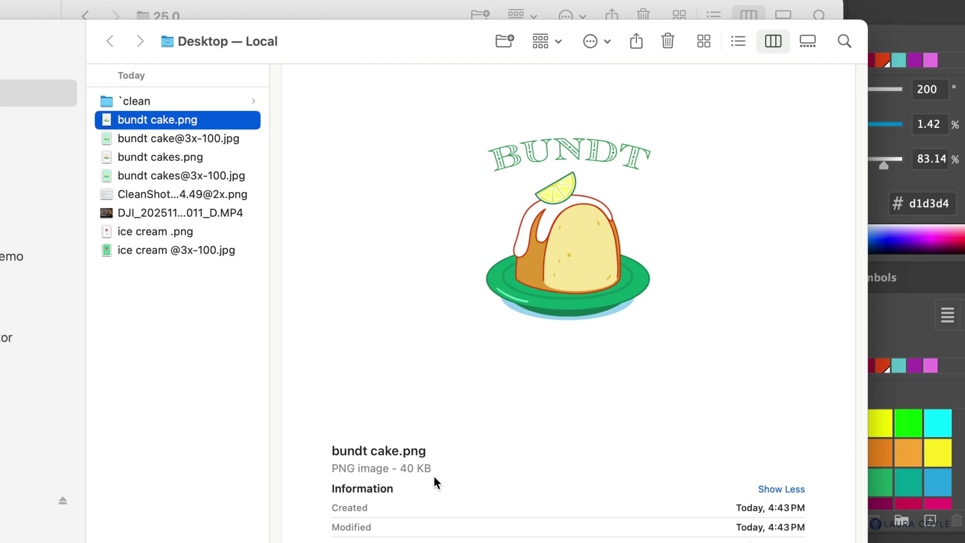
{"action": "left_click", "coordinate": [220, 141]}
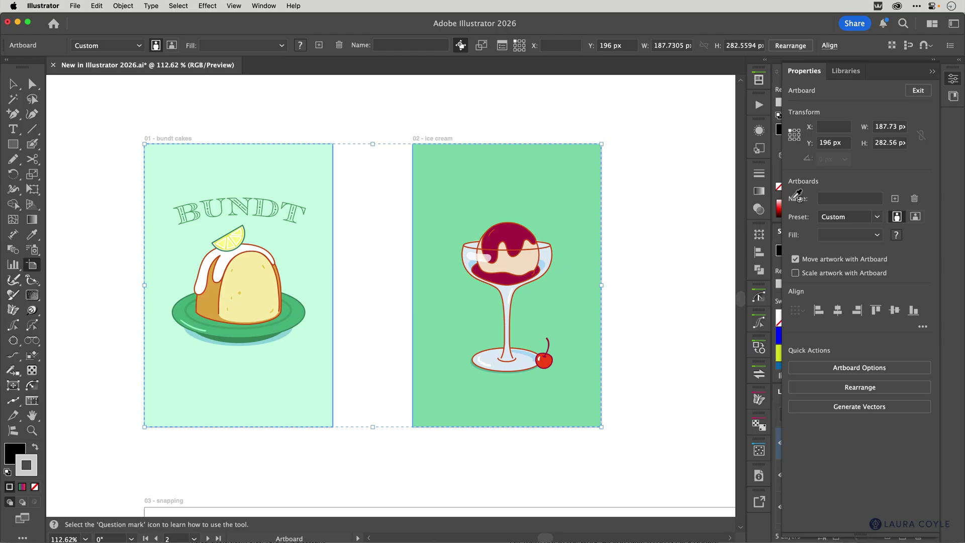
In the Artboards panel, lock bundt cakes, ice cream, snapping and the rest through color picker
{"action": "left_click", "coordinate": [932, 72]}
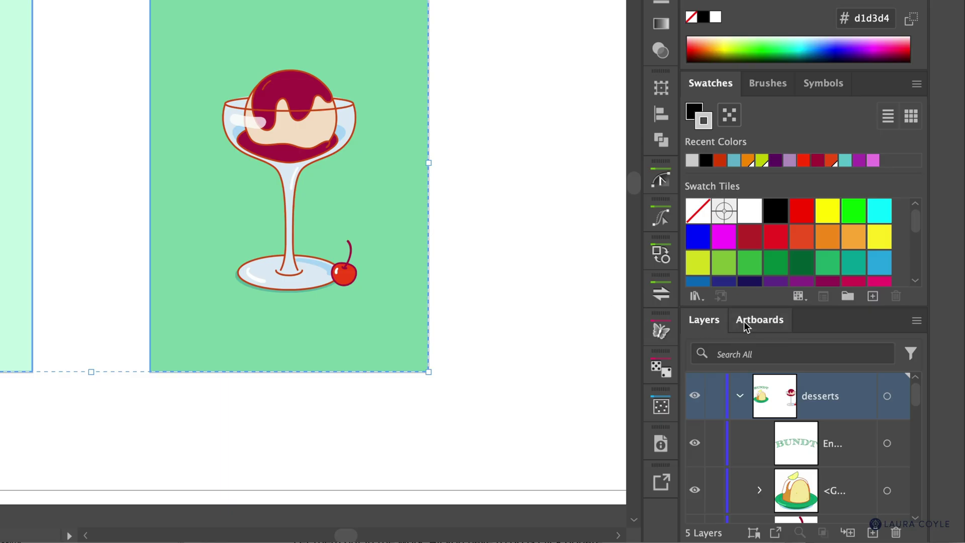
{"action": "left_click", "coordinate": [746, 320]}
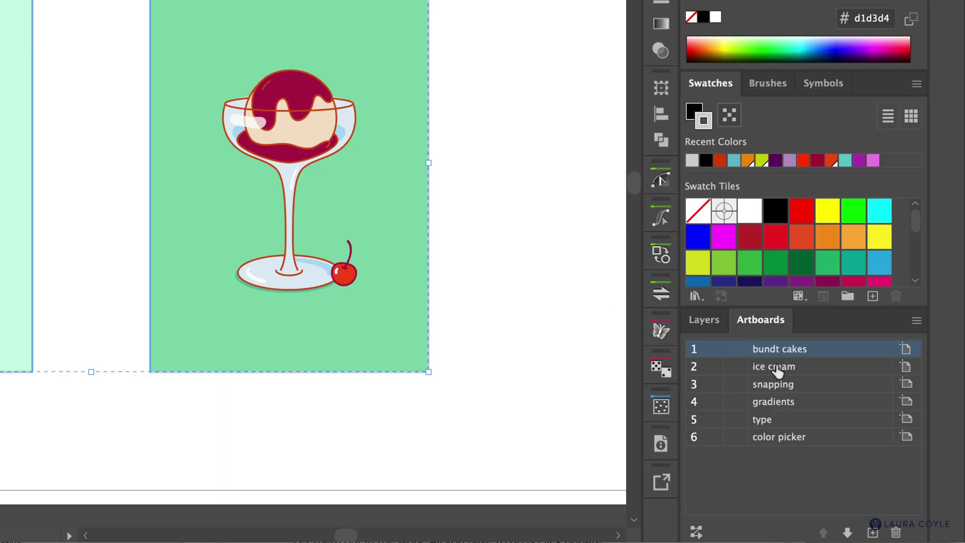
{"action": "left_click", "coordinate": [735, 349]}
{"action": "left_click", "coordinate": [735, 383]}
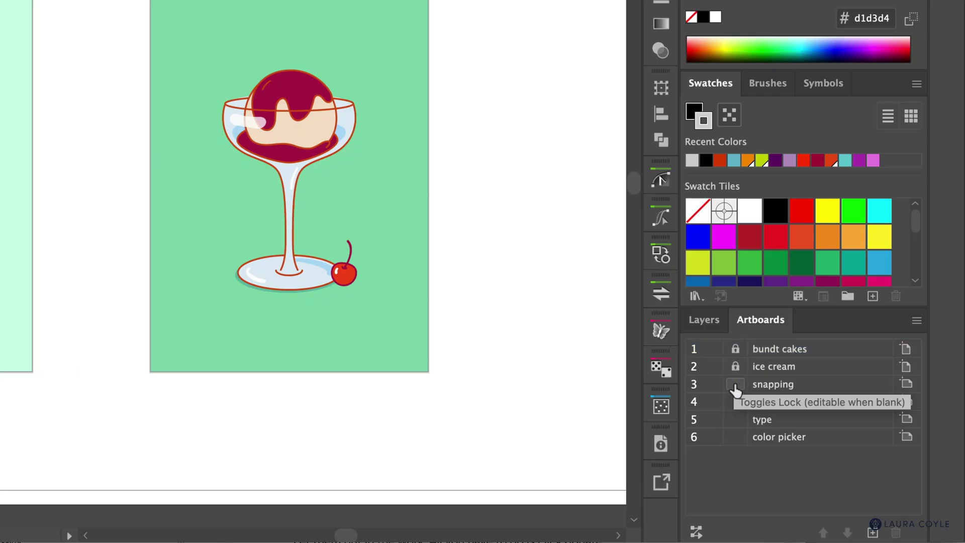
{"action": "left_click", "coordinate": [735, 401]}
{"action": "left_click", "coordinate": [735, 418]}
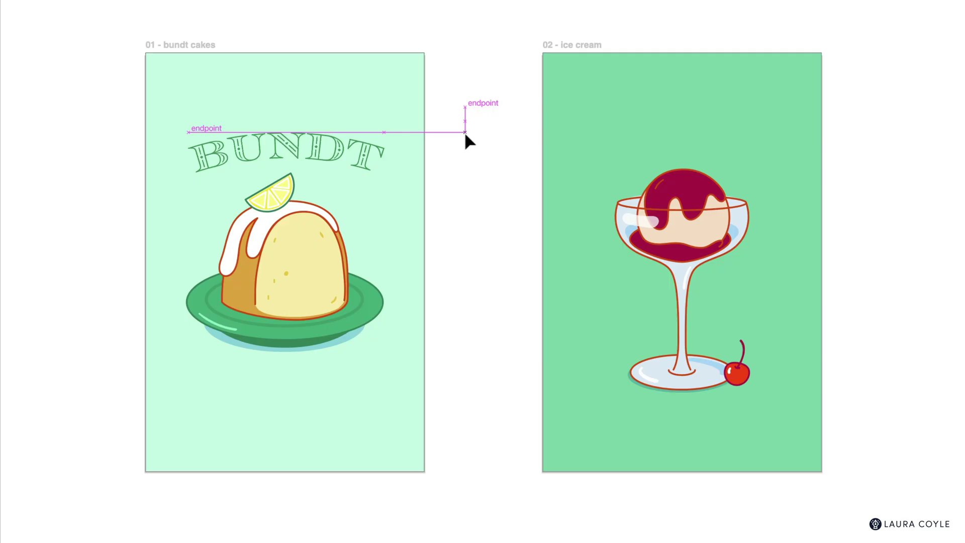
{"action": "key", "text": "shift+o"}
Select the bundt cakes and ice cream artwork, then unlock the ice cream through color picker artboards
{"action": "key", "text": "Escape"}
{"action": "left_click_drag", "start_coordinate": [478, 121], "coordinate": [408, 204]}
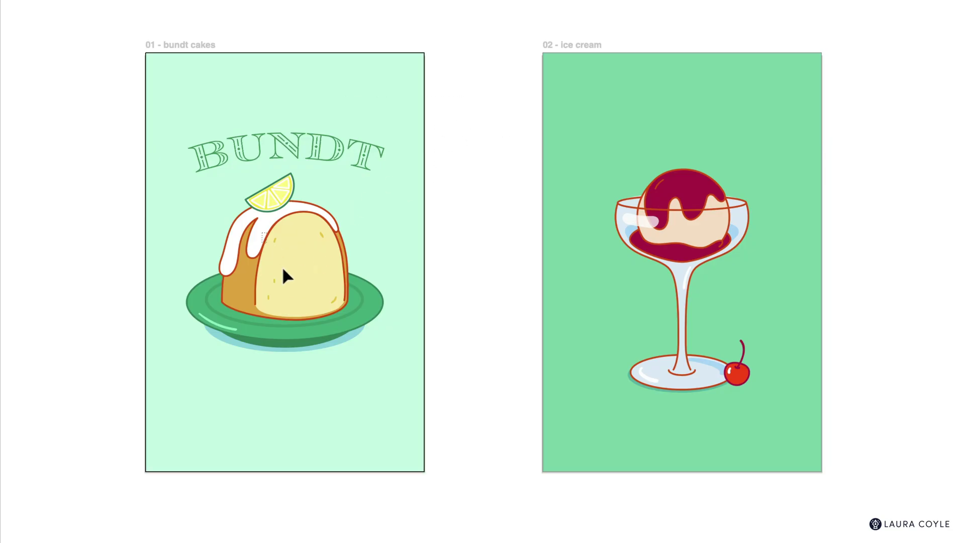
{"action": "left_click_drag", "start_coordinate": [480, 111], "coordinate": [727, 302]}
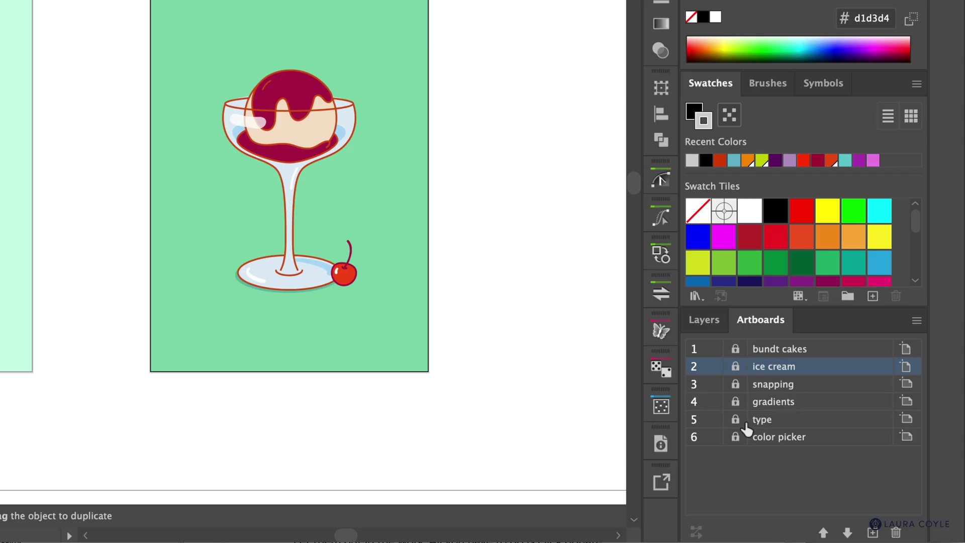
{"action": "left_click_drag", "start_coordinate": [737, 366], "coordinate": [737, 437]}
Float the Layers panel out of the dock, then redock it beside the Artboards tab
{"action": "left_click", "coordinate": [705, 321]}
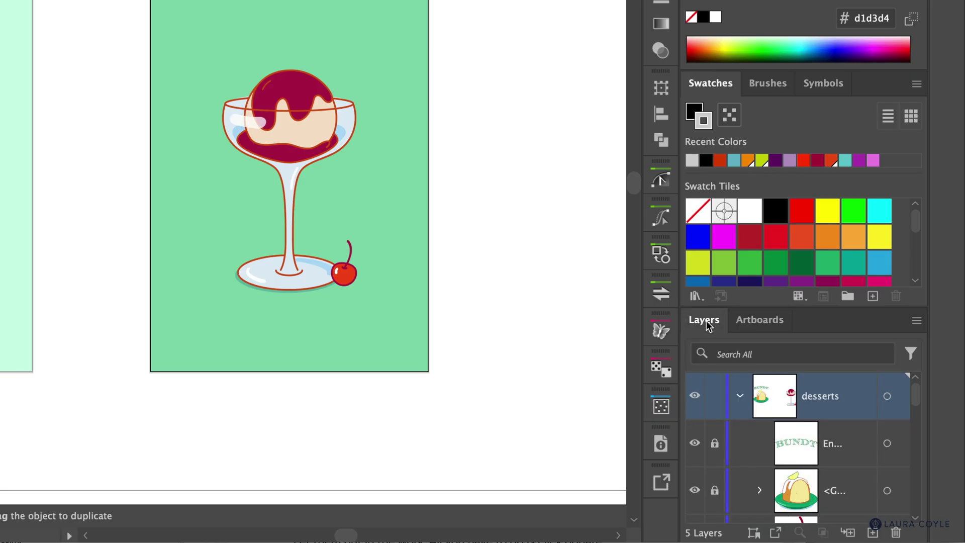
{"action": "left_click_drag", "start_coordinate": [711, 323], "coordinate": [124, 0]}
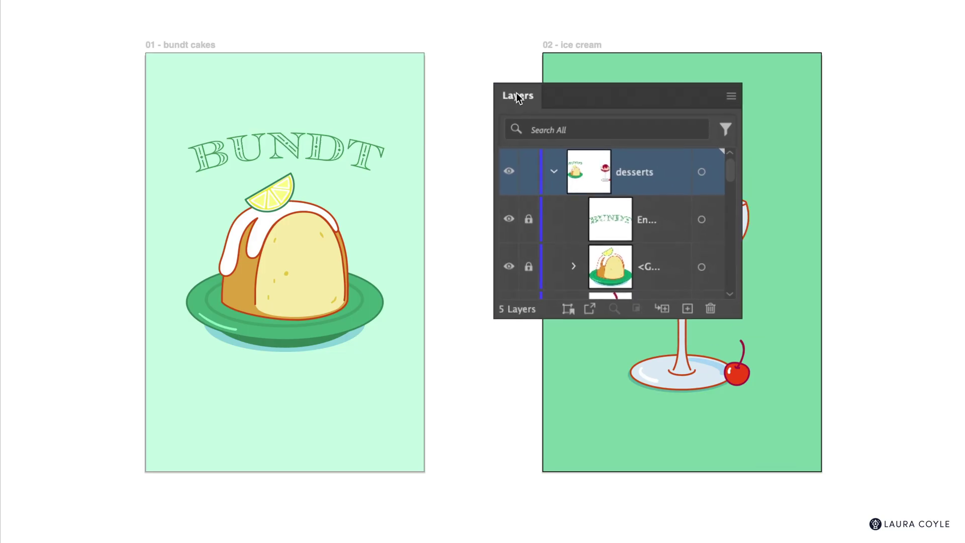
{"action": "left_click_drag", "start_coordinate": [517, 94], "coordinate": [477, 94]}
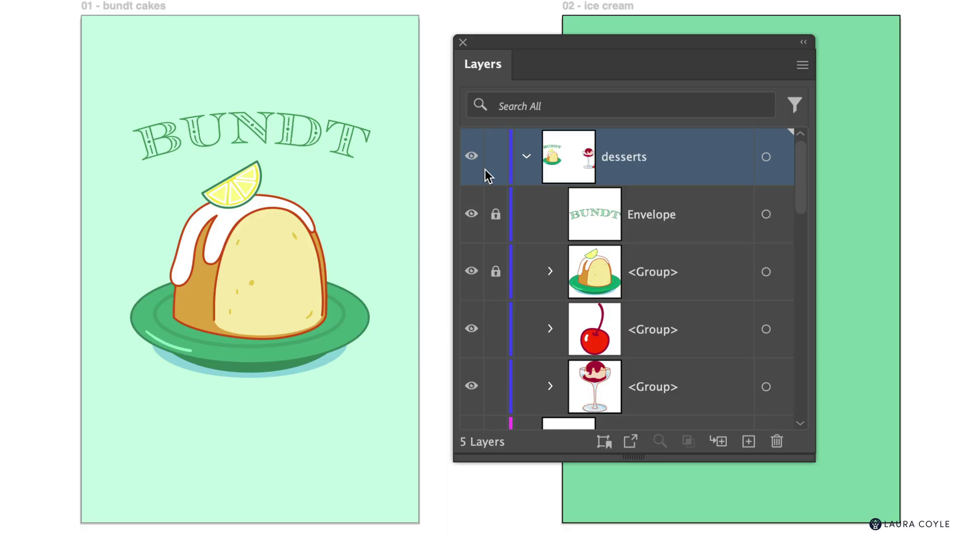
{"action": "left_click_drag", "start_coordinate": [497, 41], "coordinate": [755, 317]}
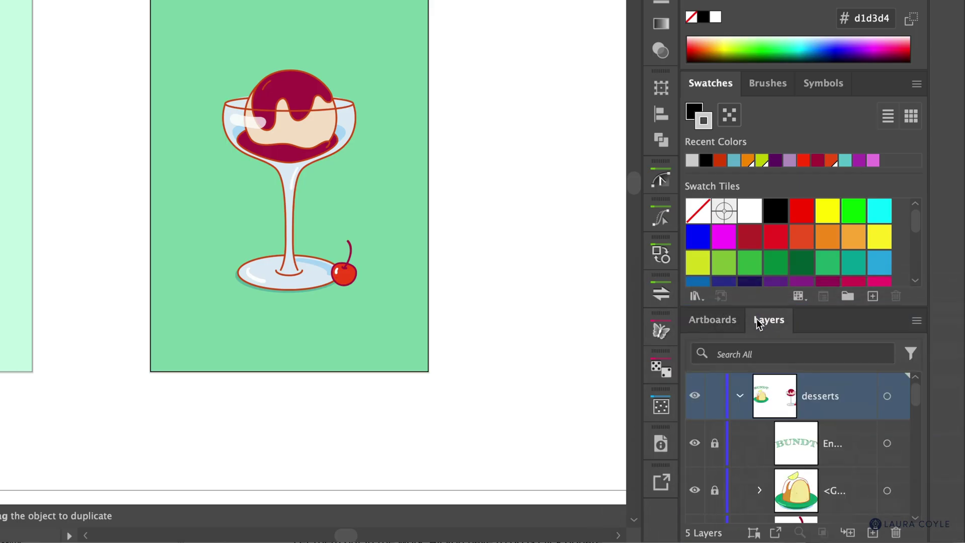
{"action": "left_click", "coordinate": [715, 323]}
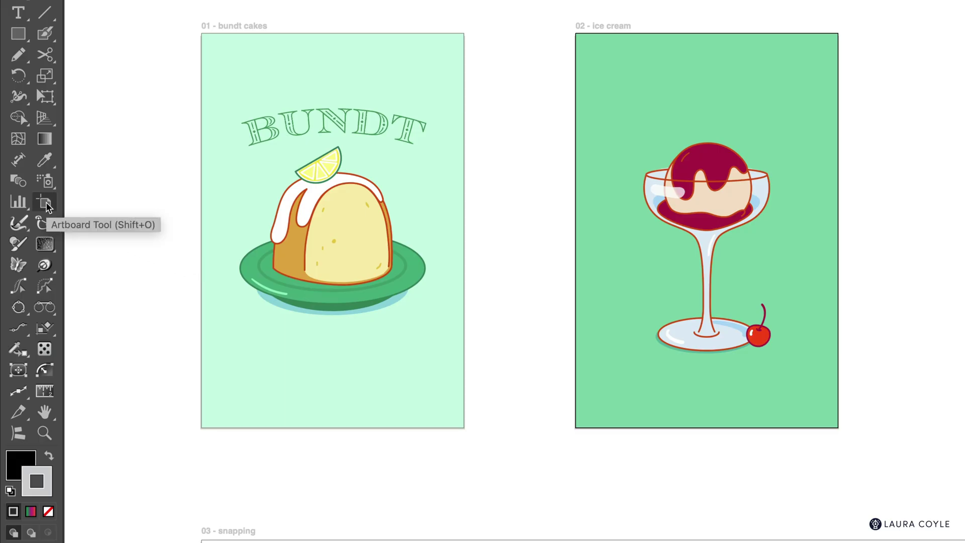
{"action": "left_click", "coordinate": [45, 203]}
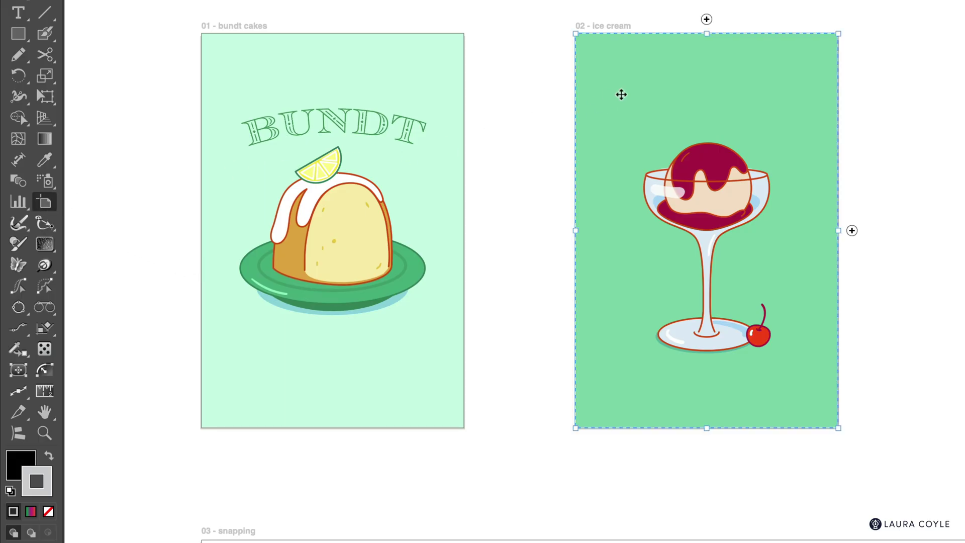
{"action": "right_click", "coordinate": [622, 95]}
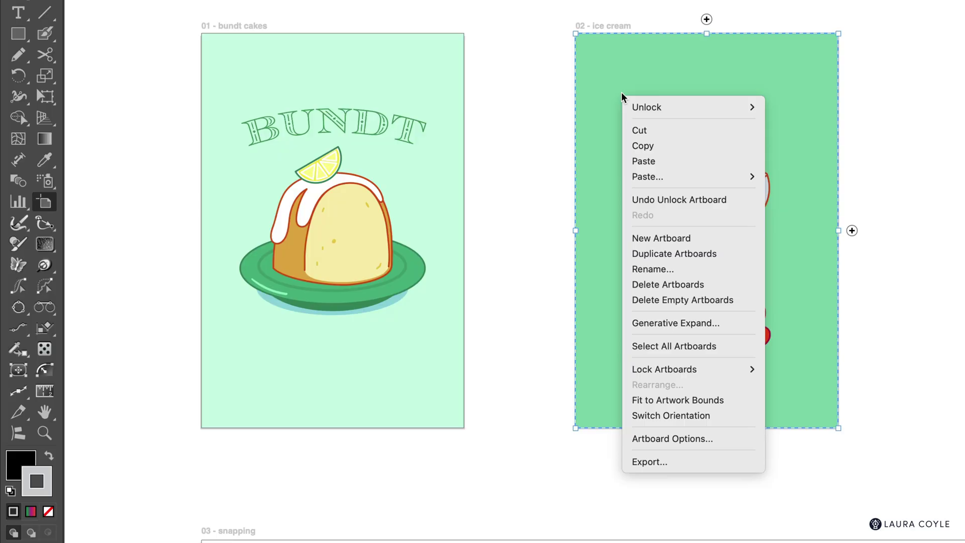
{"action": "mouse_move", "coordinate": [733, 111]}
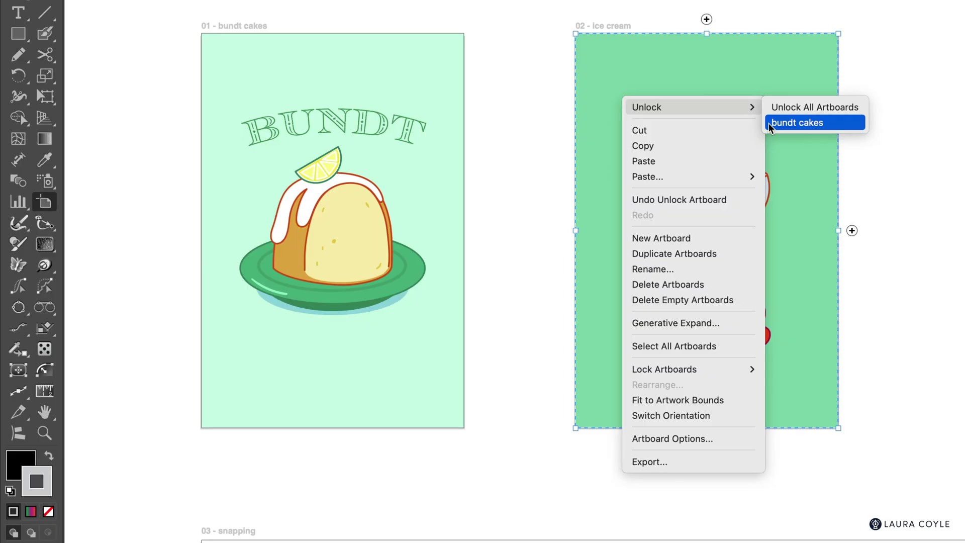
{"action": "mouse_move", "coordinate": [729, 372]}
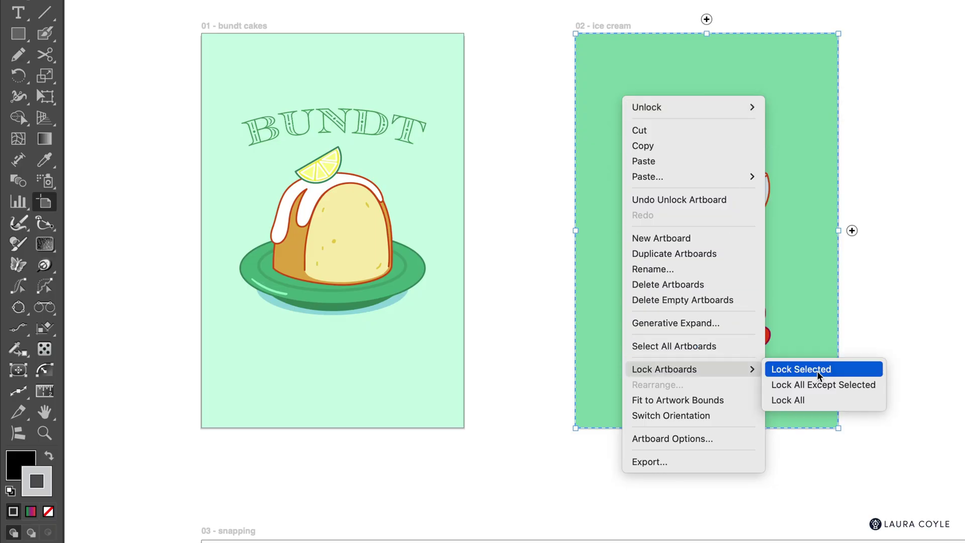
{"action": "left_click", "coordinate": [922, 370]}
{"action": "key", "text": "Escape"}
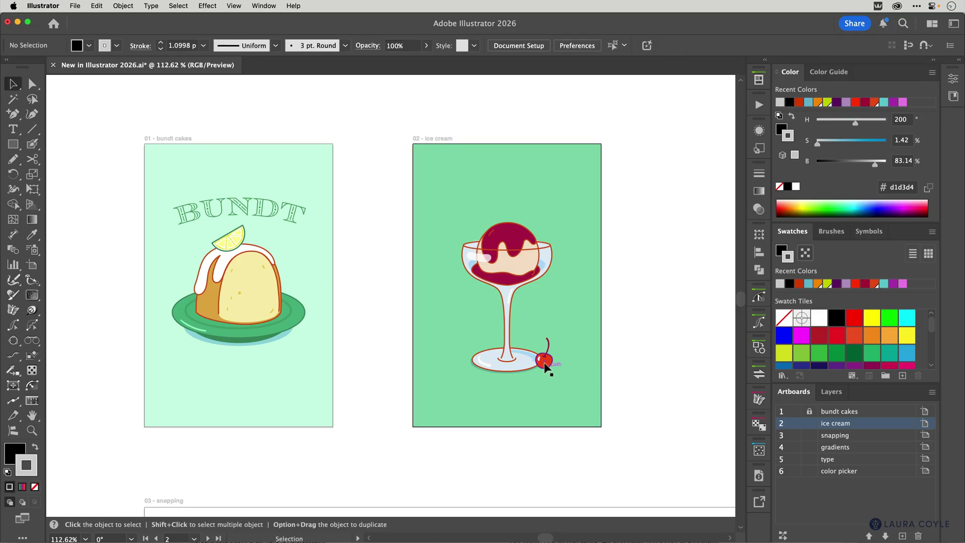
Drag the cherry from beside the glass base up onto the top of the ice cream scoop
{"action": "left_click_drag", "start_coordinate": [551, 363], "coordinate": [565, 215]}
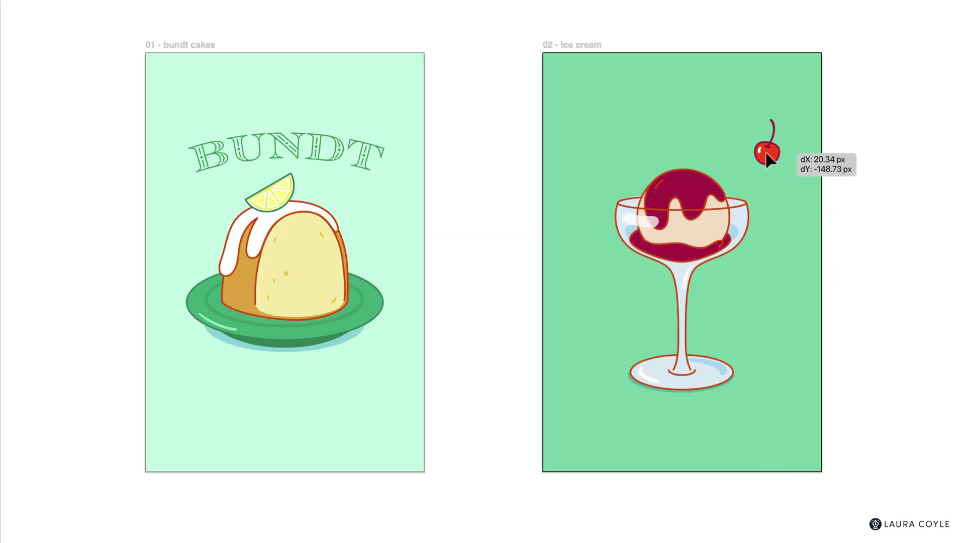
{"action": "left_click_drag", "start_coordinate": [766, 155], "coordinate": [707, 160]}
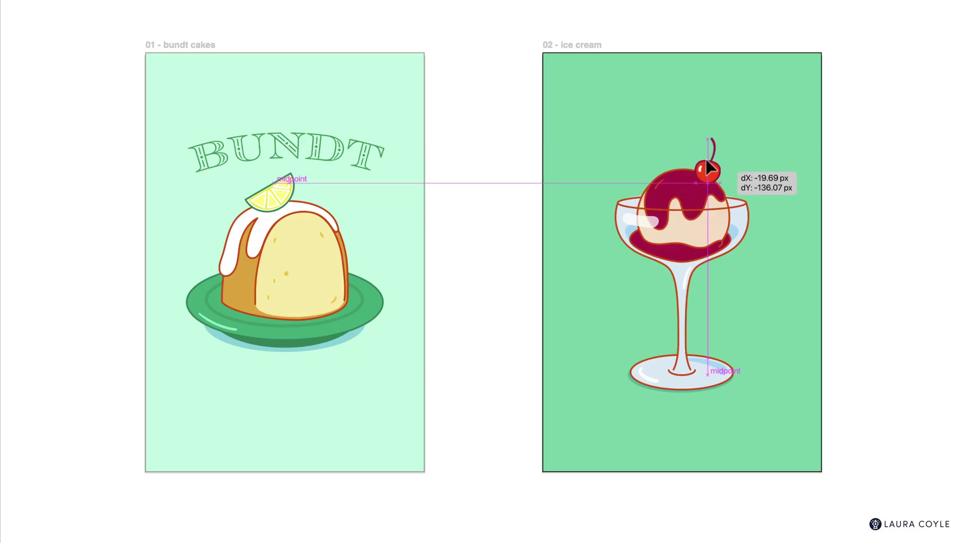
{"action": "left_click_drag", "start_coordinate": [706, 161], "coordinate": [674, 163]}
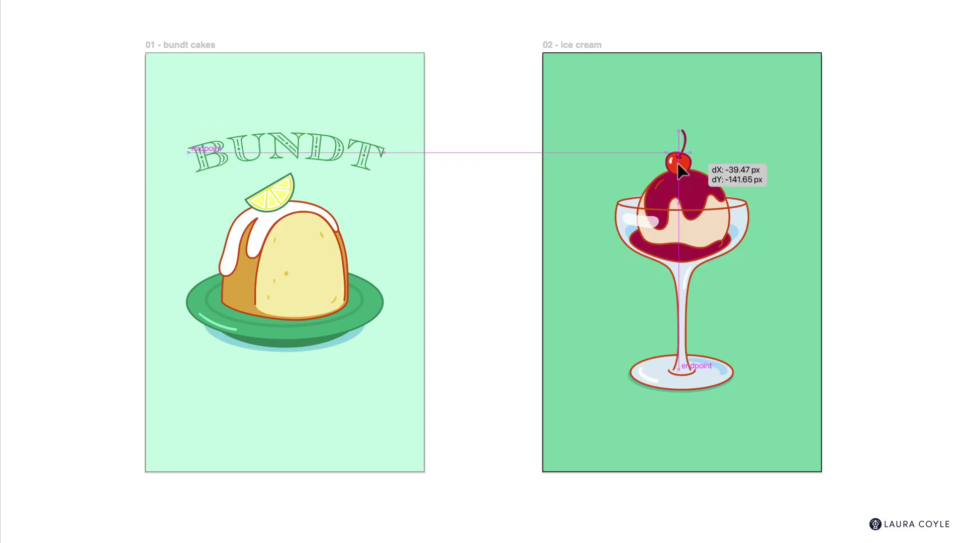
{"action": "left_click_drag", "start_coordinate": [678, 164], "coordinate": [678, 163]}
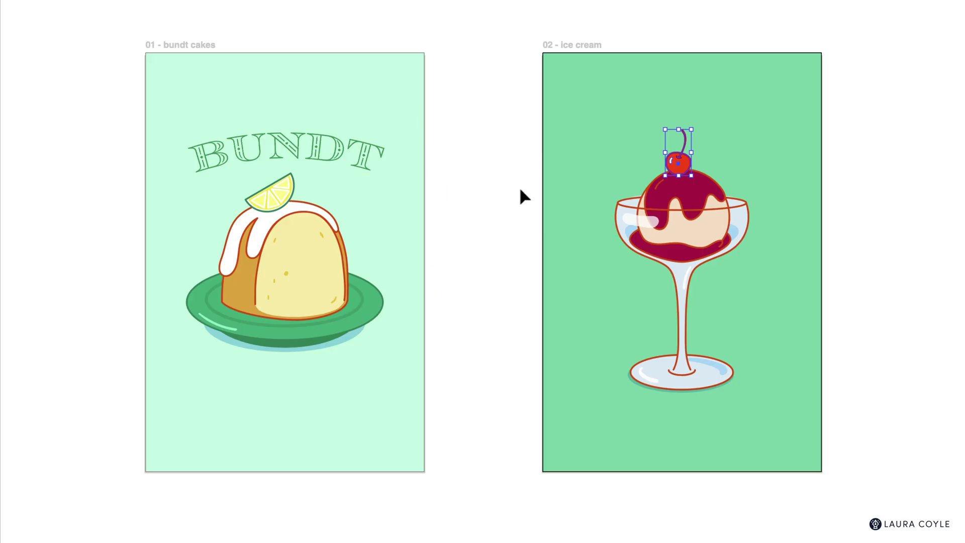
Set Smart Guides 'Snap within' to Active Artboard in Preferences
{"action": "key", "text": "super+k"}
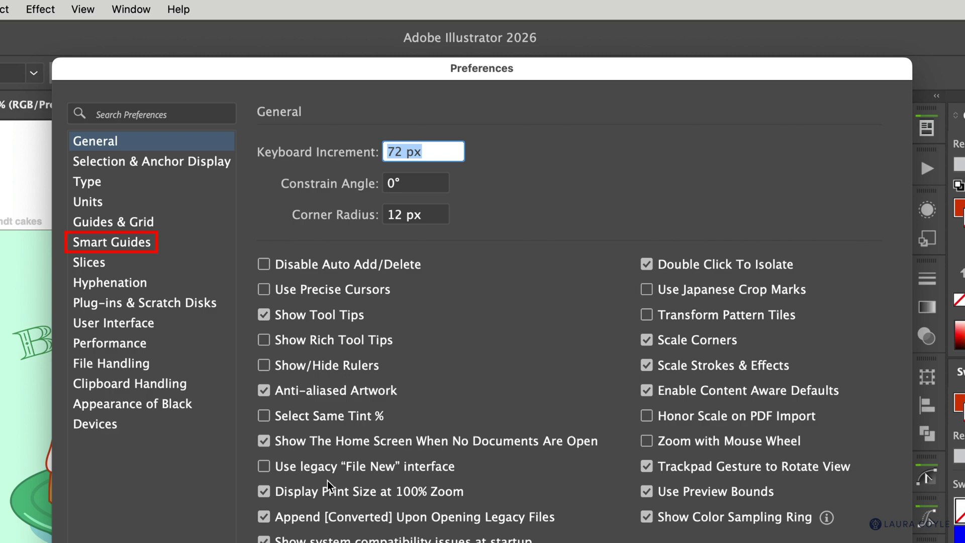
{"action": "left_click", "coordinate": [187, 245]}
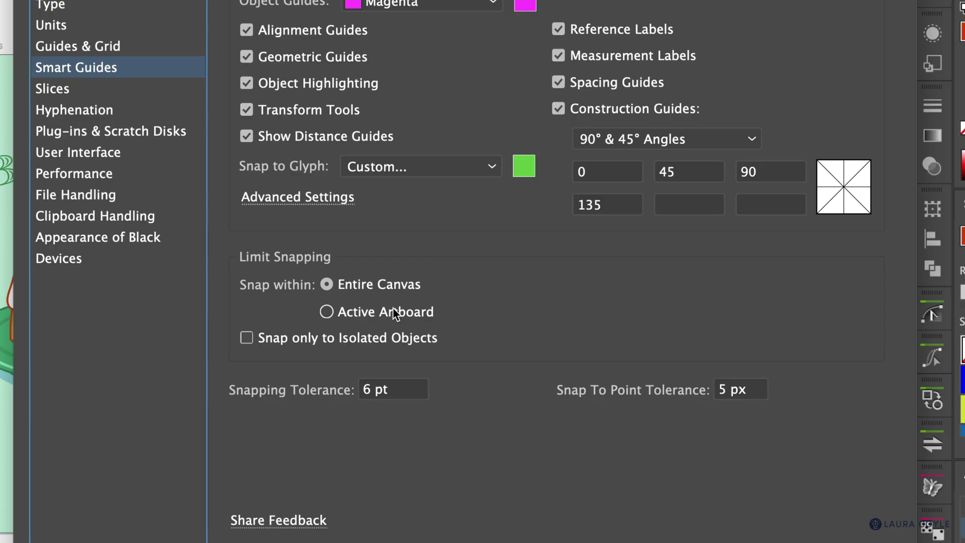
{"action": "left_click", "coordinate": [327, 312]}
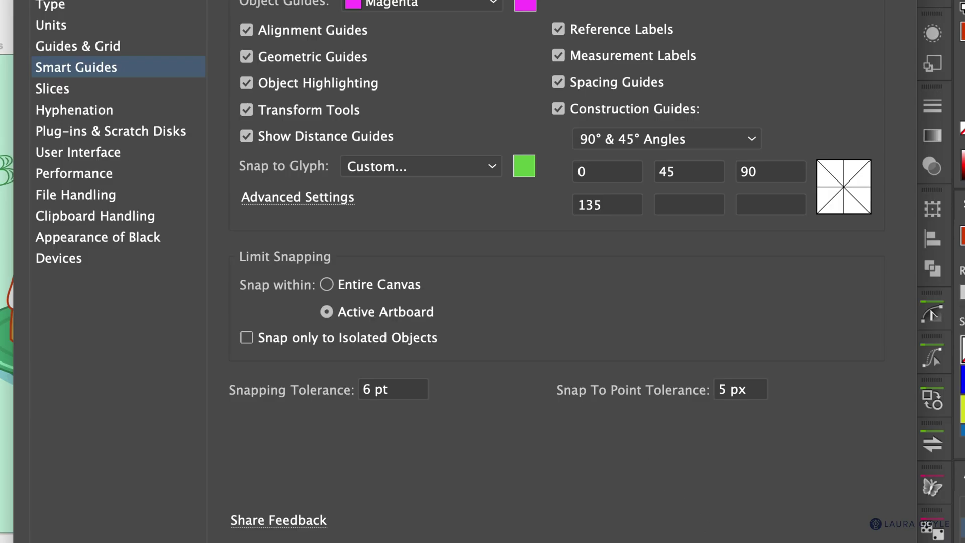
{"action": "key", "text": "Return"}
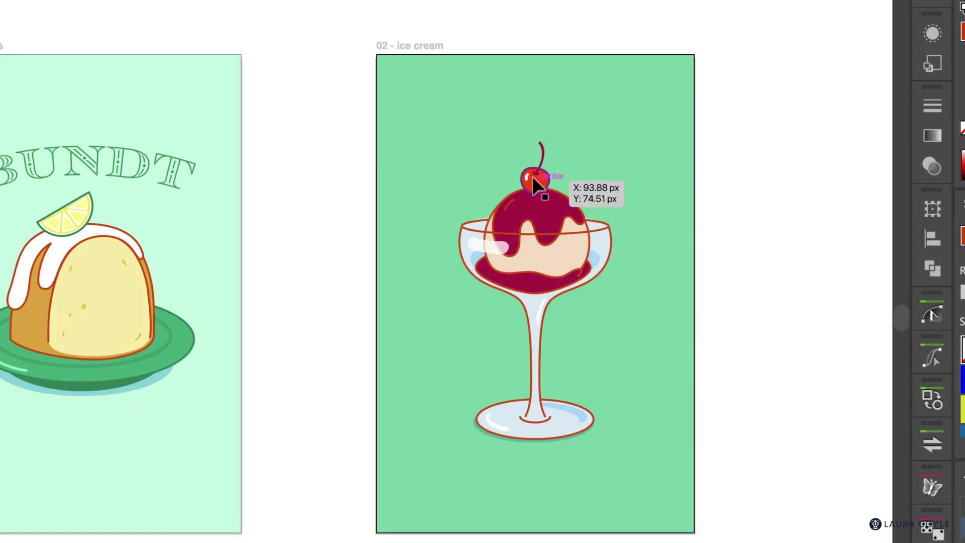
Nudge the cherry so smart guides snap it centred on top of the scoop
{"action": "mouse_move", "coordinate": [533, 182]}
{"action": "left_mouse_down"}
{"action": "mouse_move", "coordinate": [467, 187]}
{"action": "mouse_move", "coordinate": [539, 215]}
{"action": "mouse_move", "coordinate": [529, 187]}
{"action": "mouse_move", "coordinate": [505, 190]}
{"action": "mouse_move", "coordinate": [548, 216]}
{"action": "mouse_move", "coordinate": [545, 166]}
{"action": "mouse_move", "coordinate": [492, 190]}
{"action": "mouse_move", "coordinate": [555, 178]}
{"action": "mouse_move", "coordinate": [536, 179]}
{"action": "left_mouse_up"}
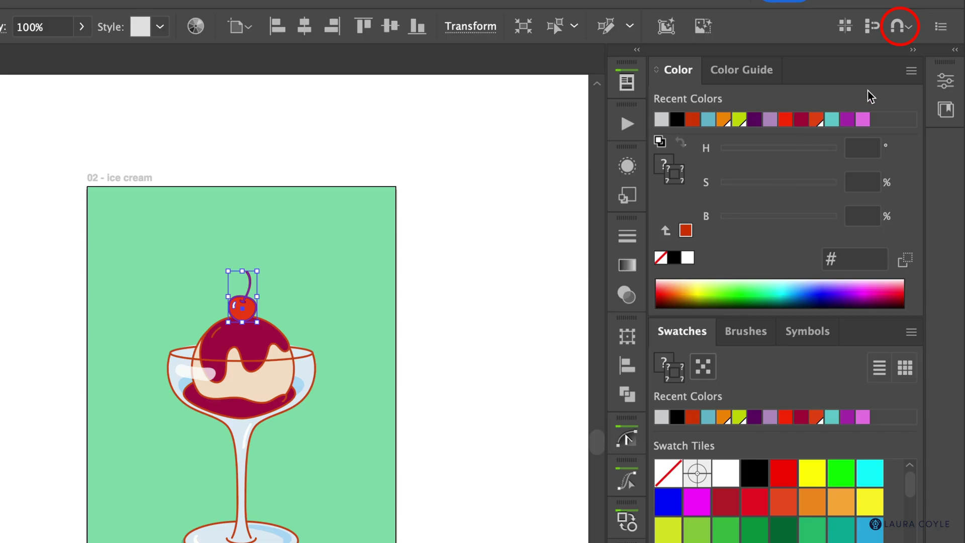
Switch Smart Guides 'Snap within' back to Entire Canvas from the Snapping quick-access panel
{"action": "left_click", "coordinate": [911, 29]}
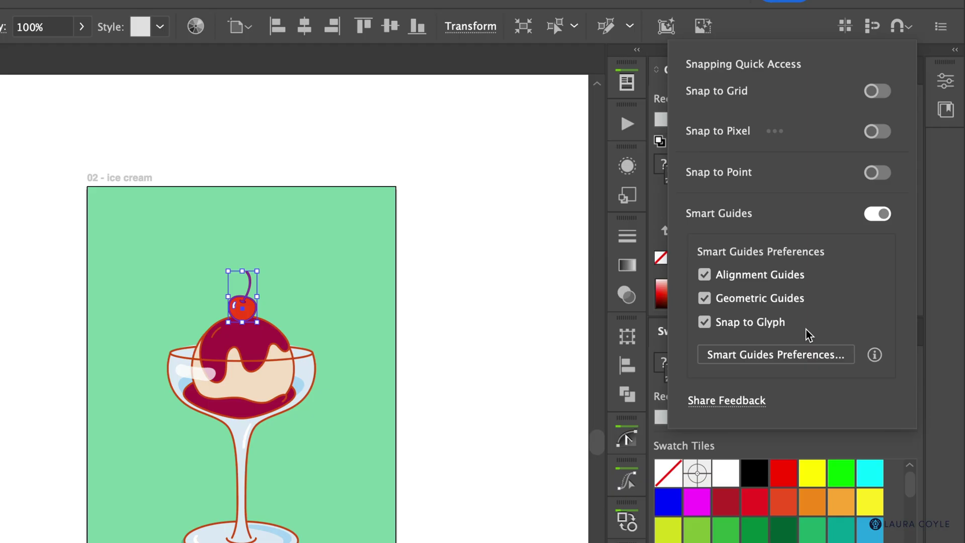
{"action": "left_click", "coordinate": [816, 355]}
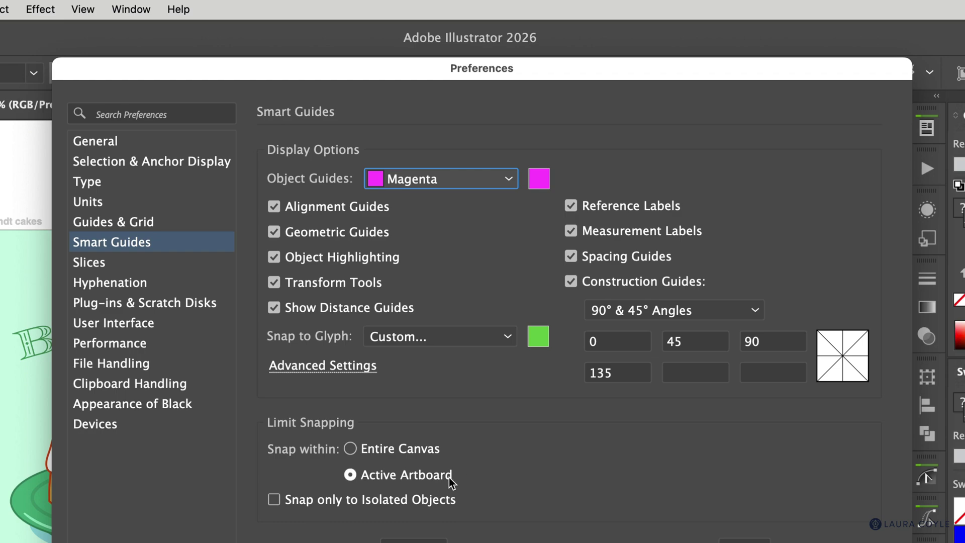
{"action": "left_click", "coordinate": [350, 449]}
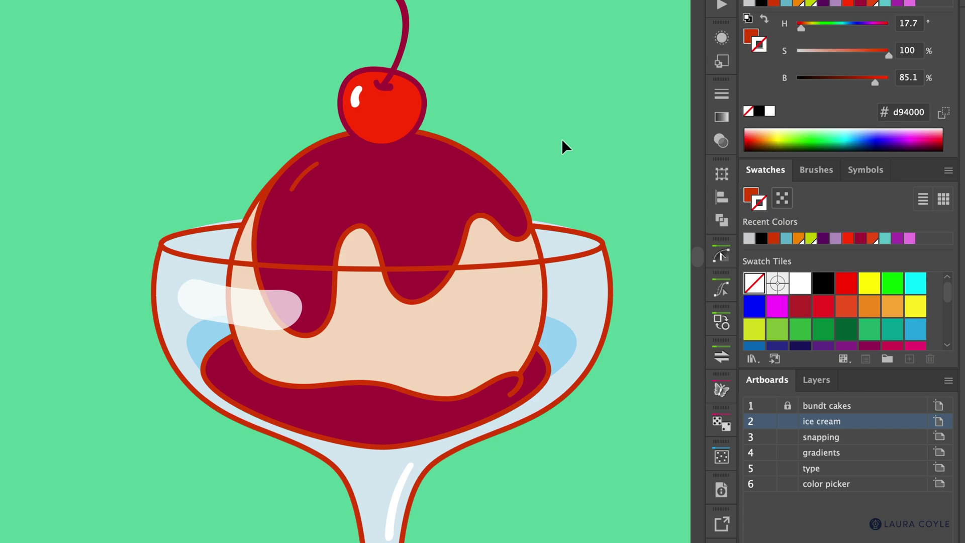
Zoom in on the ice cream, select the small highlight stroke and bring up the Reform panel
{"action": "key", "text": "z"}
{"action": "left_click_drag", "start_coordinate": [322, 205], "coordinate": [470, 189]}
{"action": "key", "text": "v"}
{"action": "left_click", "coordinate": [296, 134]}
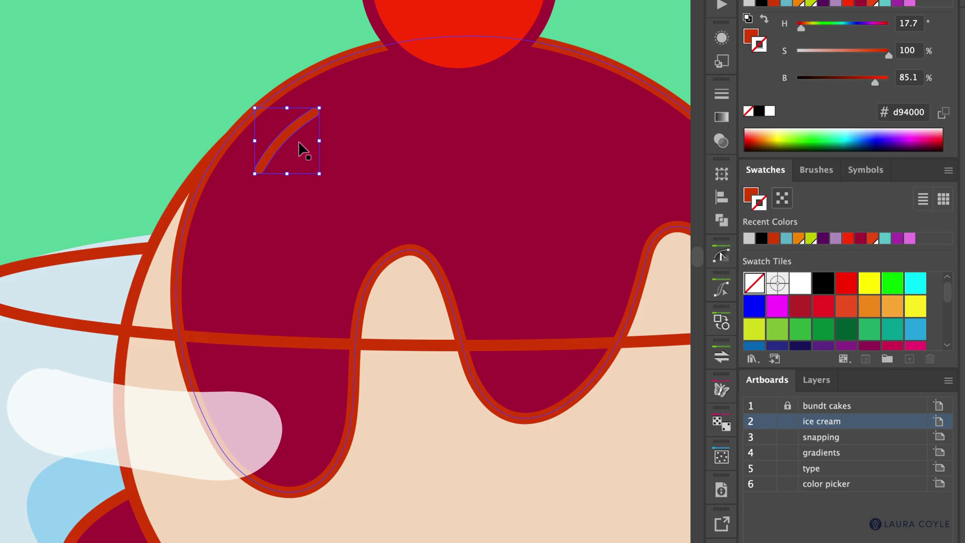
{"action": "left_click", "coordinate": [722, 291]}
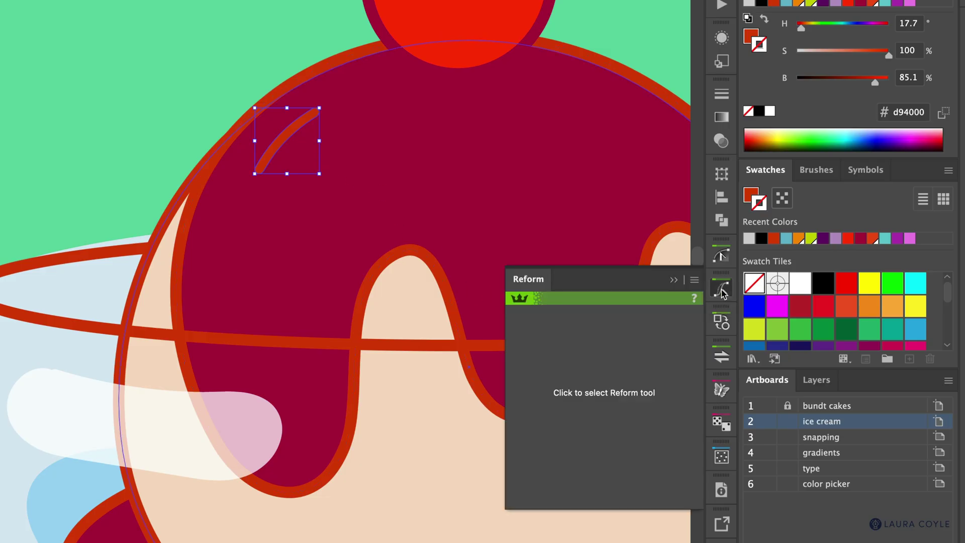
Reform the scoop's highlight stroke into a filled outline at a -0.541 px offset and apply it
{"action": "left_click", "coordinate": [618, 394]}
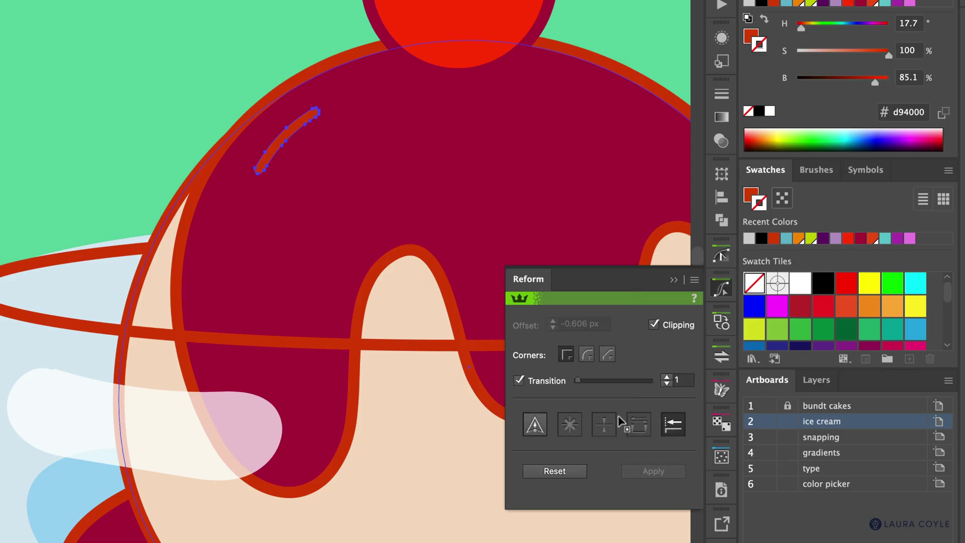
{"action": "key", "text": "z"}
{"action": "left_click_drag", "start_coordinate": [311, 182], "coordinate": [415, 167]}
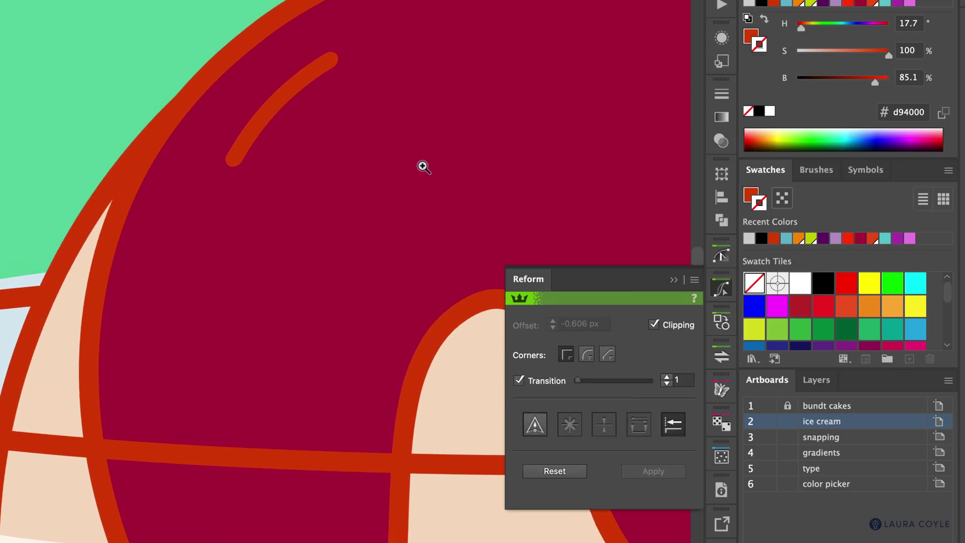
{"action": "key", "text": "ctrl+minus"}
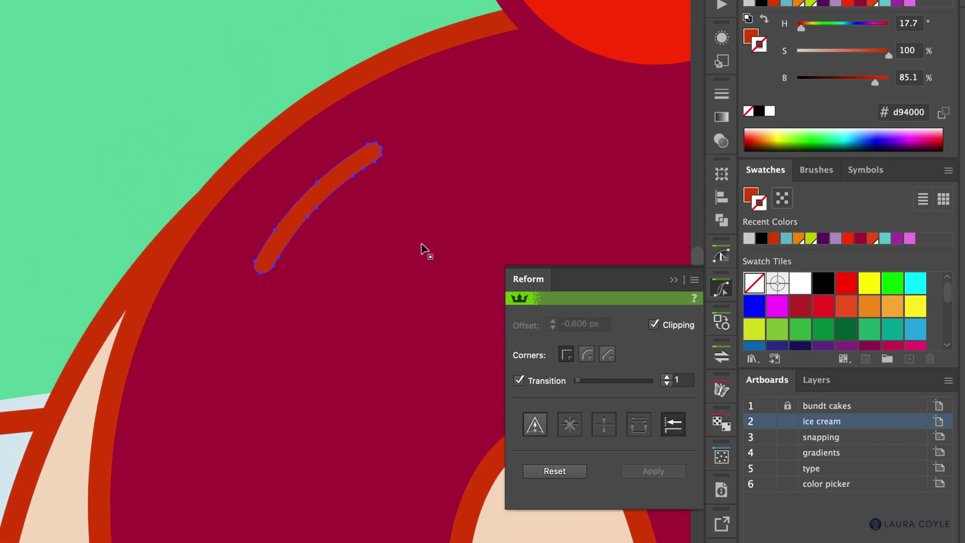
{"action": "left_click", "coordinate": [331, 200]}
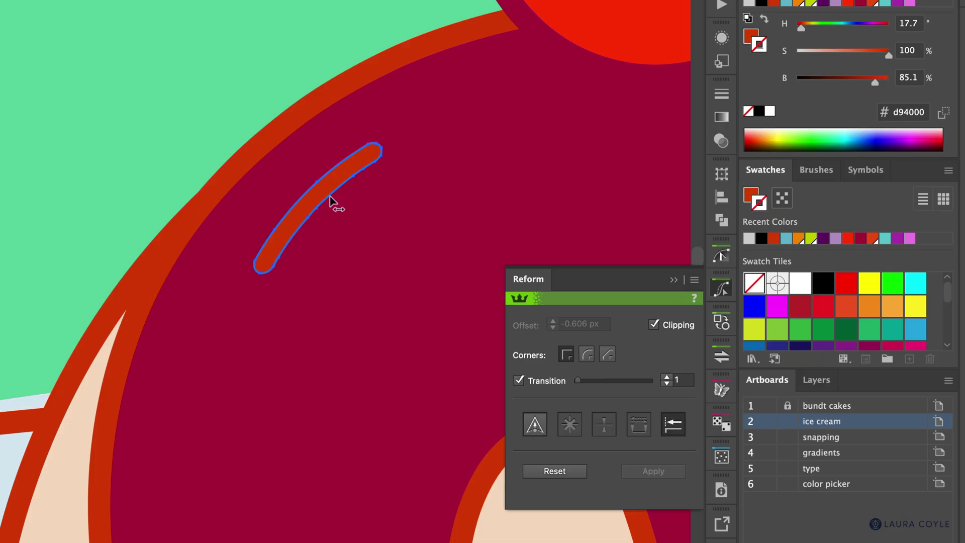
{"action": "mouse_move", "coordinate": [331, 201]}
{"action": "left_mouse_down"}
{"action": "mouse_move", "coordinate": [344, 217]}
{"action": "mouse_move", "coordinate": [367, 209]}
{"action": "mouse_move", "coordinate": [377, 222]}
{"action": "mouse_move", "coordinate": [282, 308]}
{"action": "mouse_move", "coordinate": [216, 308]}
{"action": "mouse_move", "coordinate": [267, 314]}
{"action": "mouse_move", "coordinate": [336, 227]}
{"action": "left_mouse_up"}
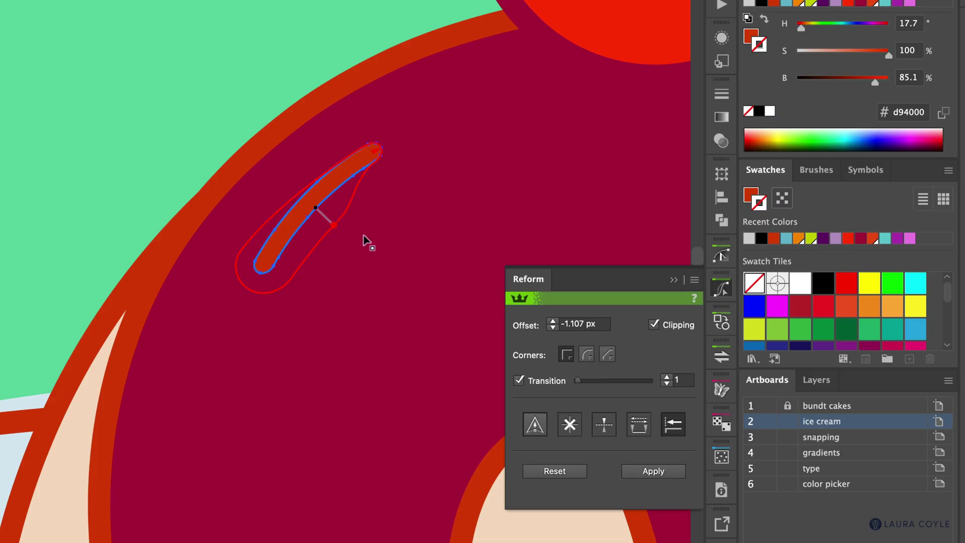
{"action": "left_click", "coordinate": [558, 474]}
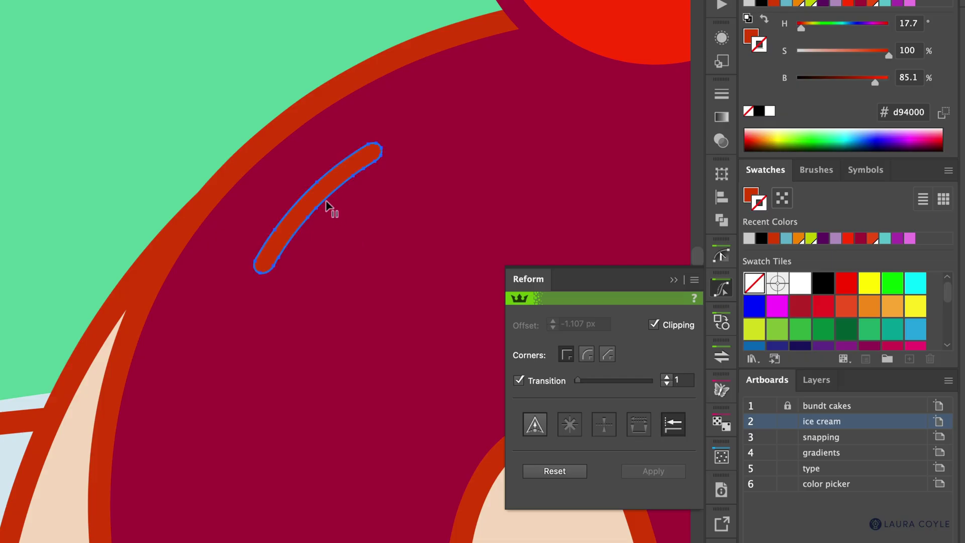
{"action": "left_click_drag", "start_coordinate": [327, 206], "coordinate": [332, 215]}
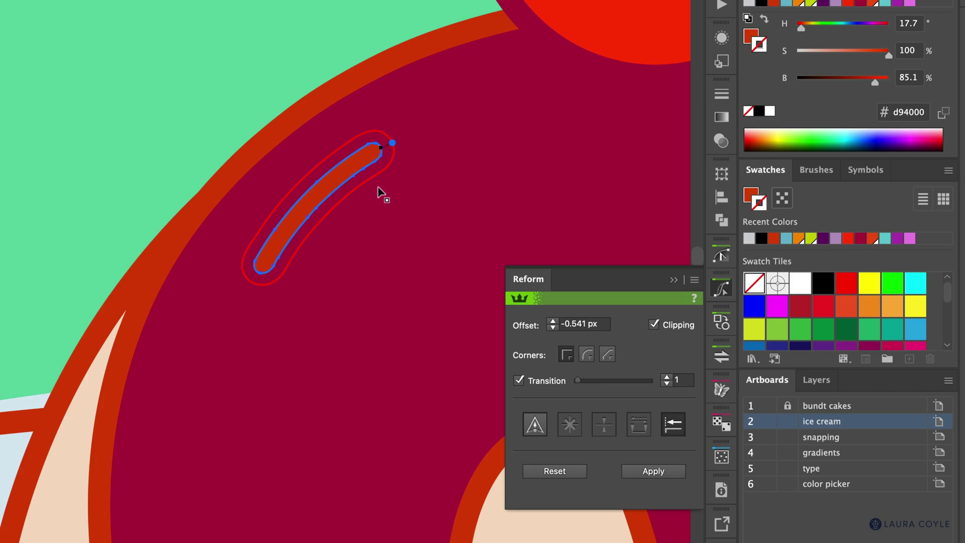
{"action": "left_click", "coordinate": [645, 472]}
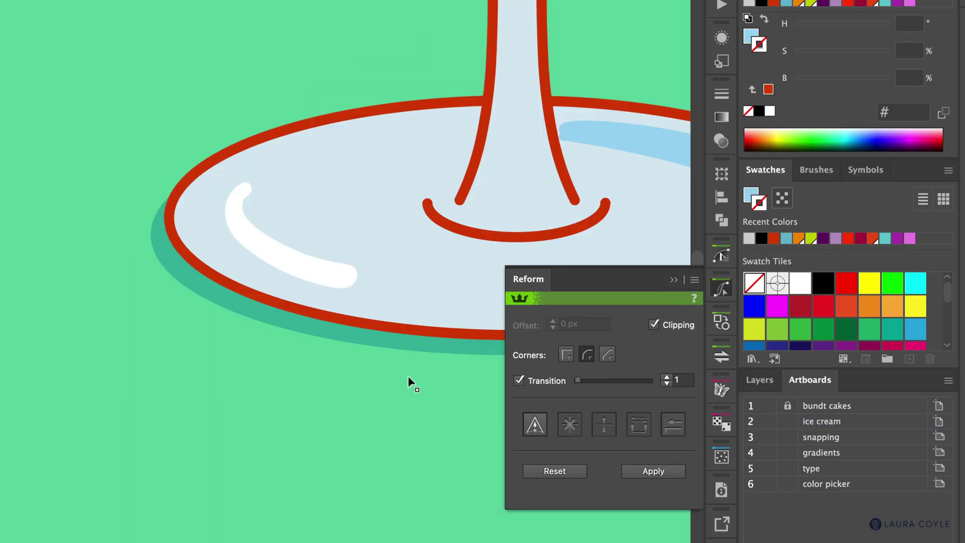
Reshape the glass-foot highlight into a tapered curve at a -0.638 px offset and apply it
{"action": "left_click", "coordinate": [282, 242]}
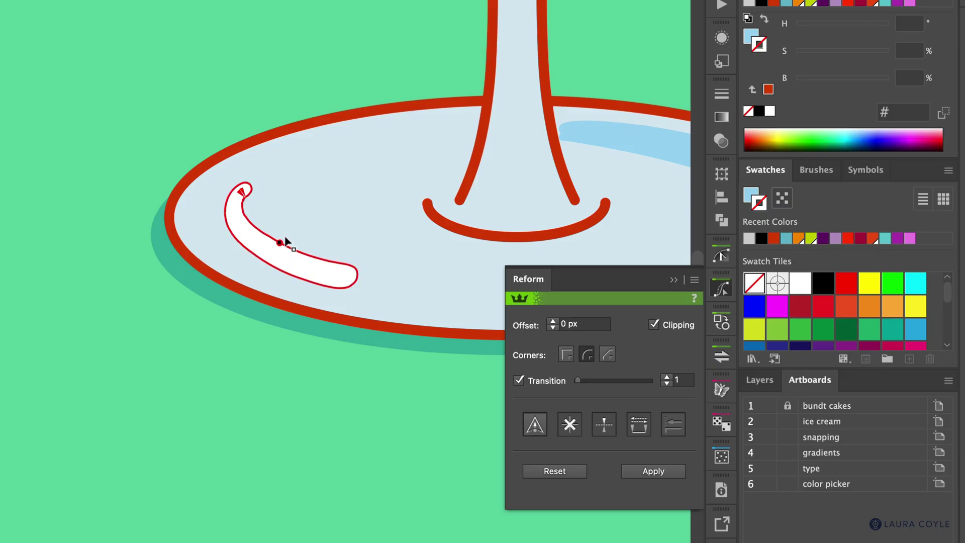
{"action": "left_click_drag", "start_coordinate": [280, 245], "coordinate": [323, 253]}
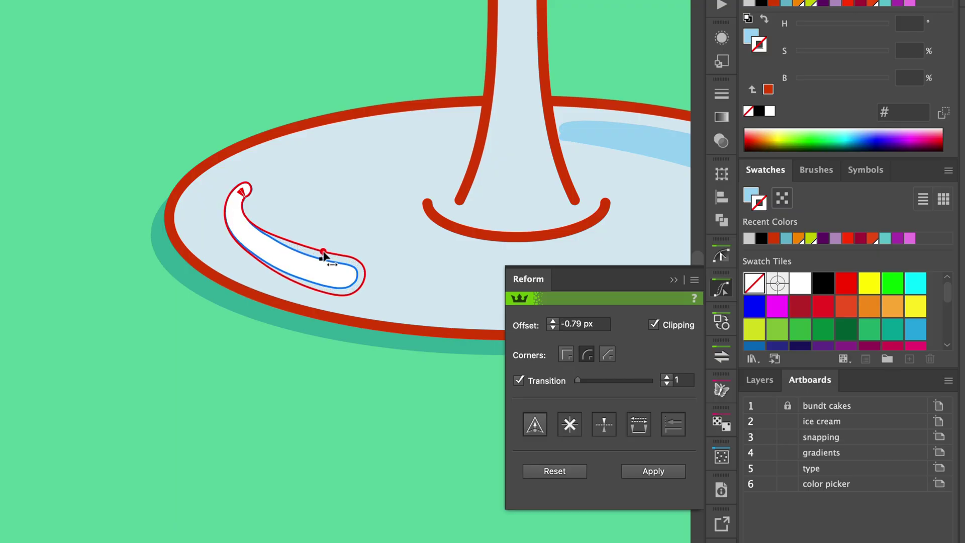
{"action": "left_click", "coordinate": [358, 280]}
{"action": "left_click_drag", "start_coordinate": [358, 281], "coordinate": [365, 285]}
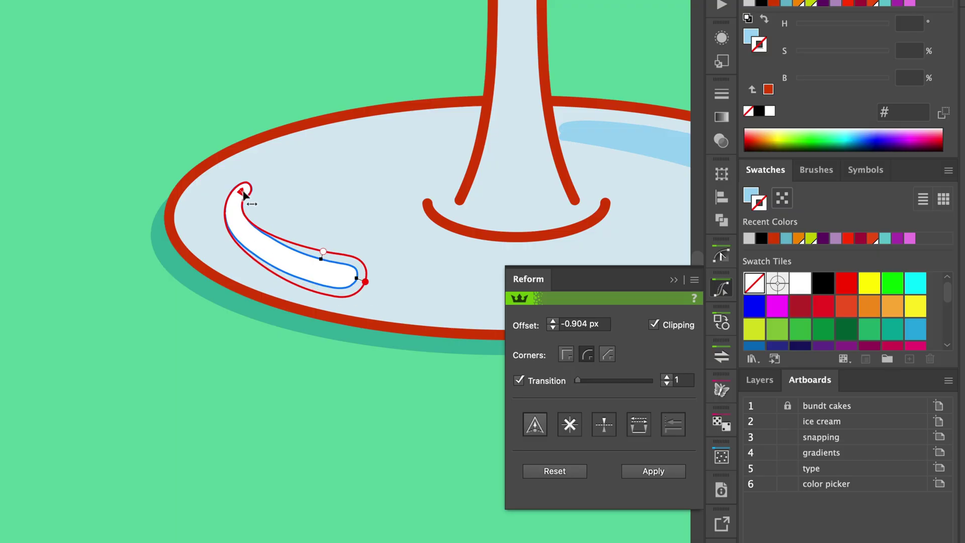
{"action": "left_click_drag", "start_coordinate": [246, 182], "coordinate": [228, 240]}
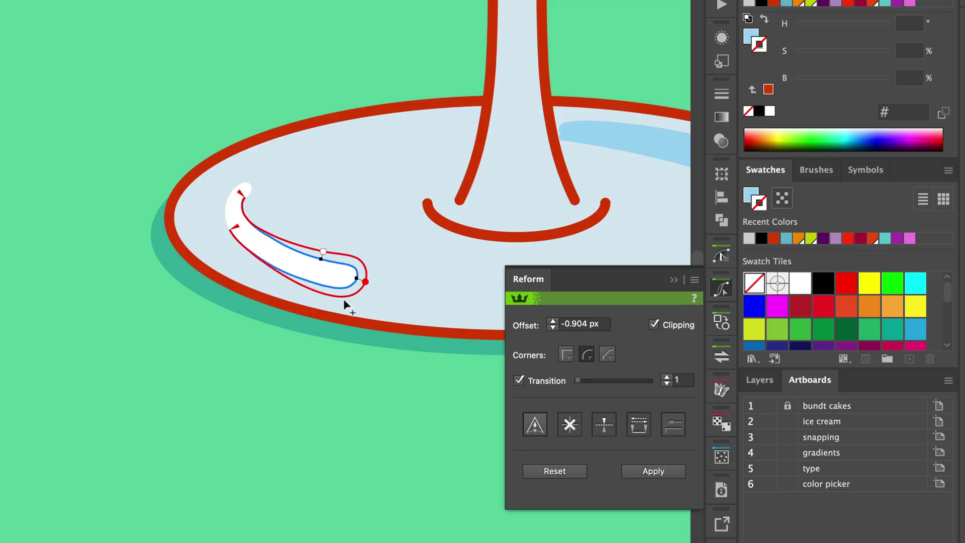
{"action": "left_click_drag", "start_coordinate": [341, 299], "coordinate": [310, 289]}
{"action": "left_click", "coordinate": [670, 472]}
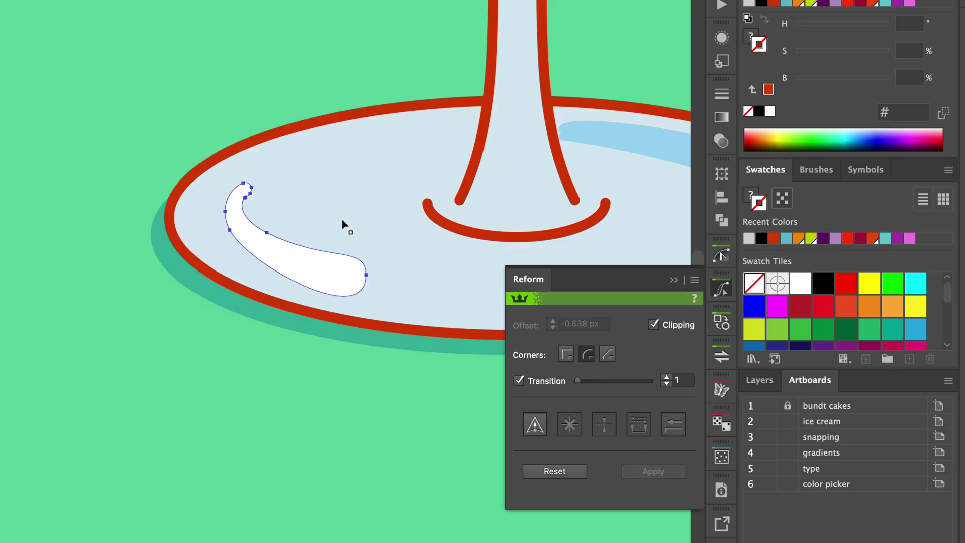